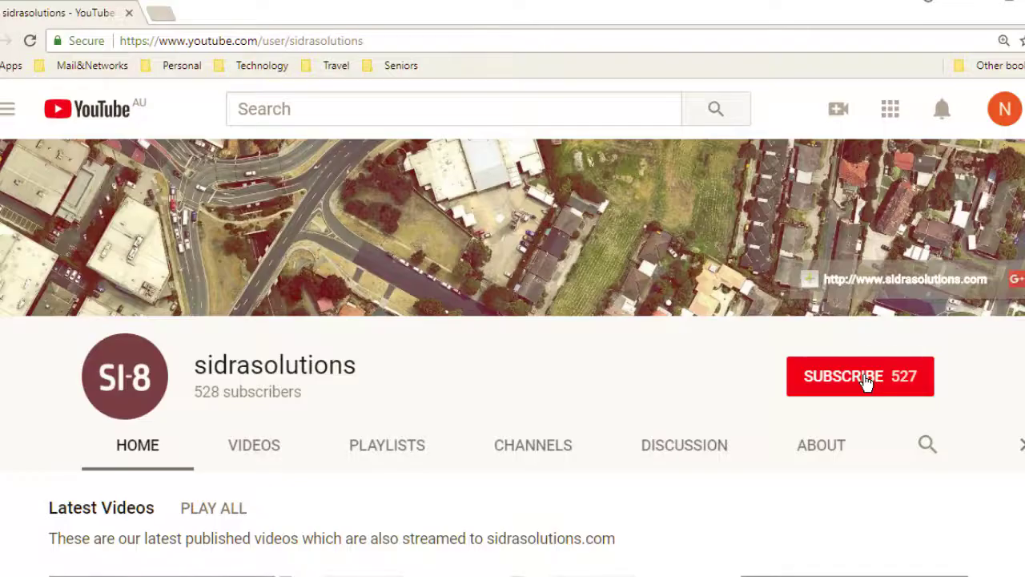
Subscribe to sidrasolutions with all notifications and start a comment 'Your video suggestions here…'
{"action": "left_click", "coordinate": [865, 381]}
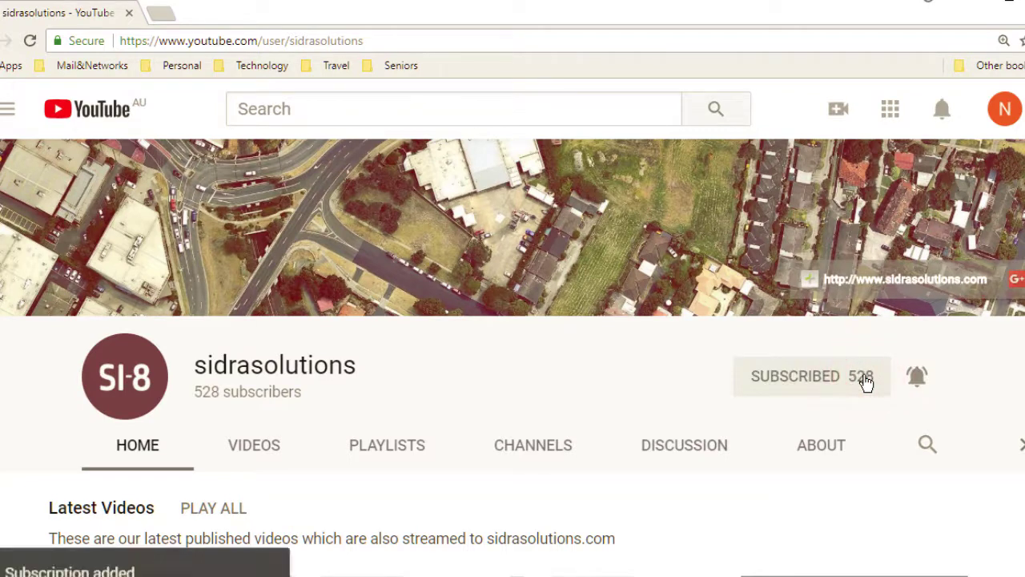
{"action": "left_click", "coordinate": [919, 382]}
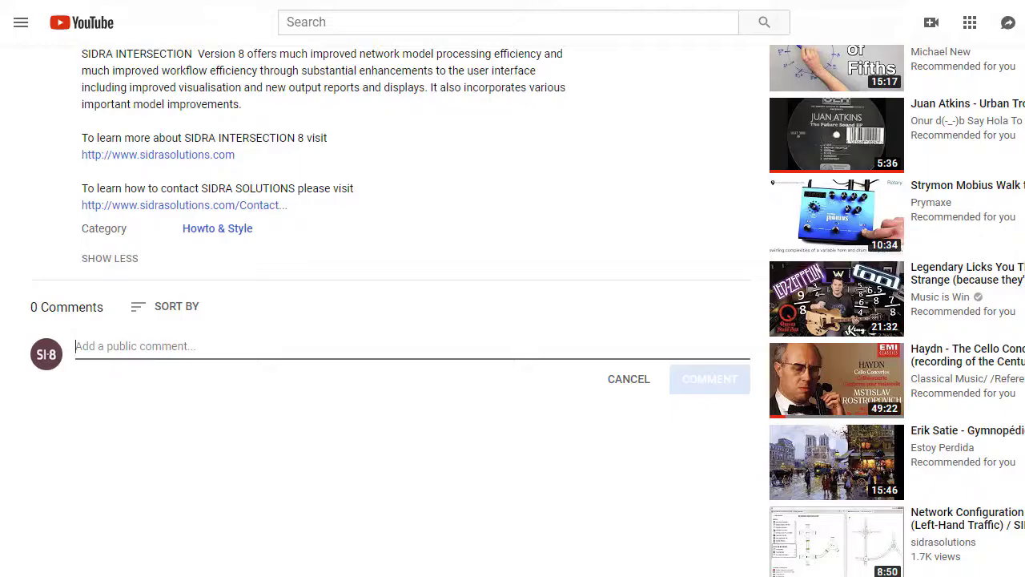
{"action": "type", "text": "Your vid"}
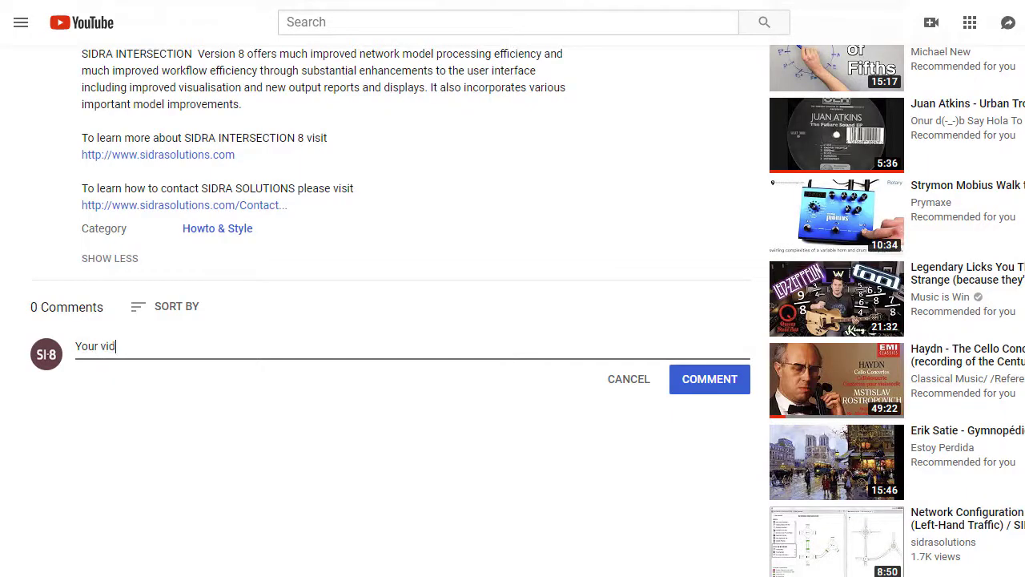
{"action": "type", "text": "eo suggestions here "}
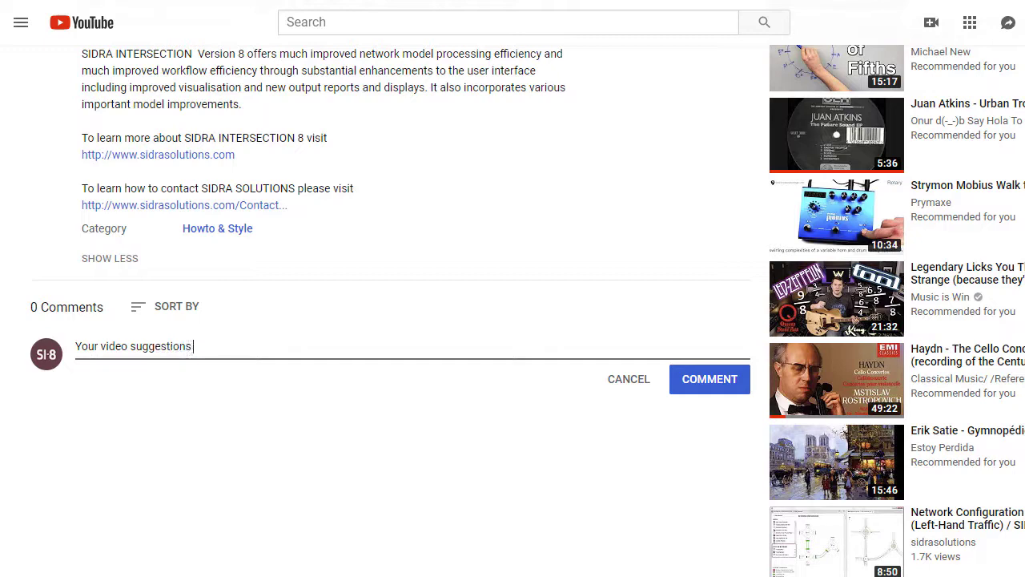
{"action": "type", "text": "in the Youtube comme"}
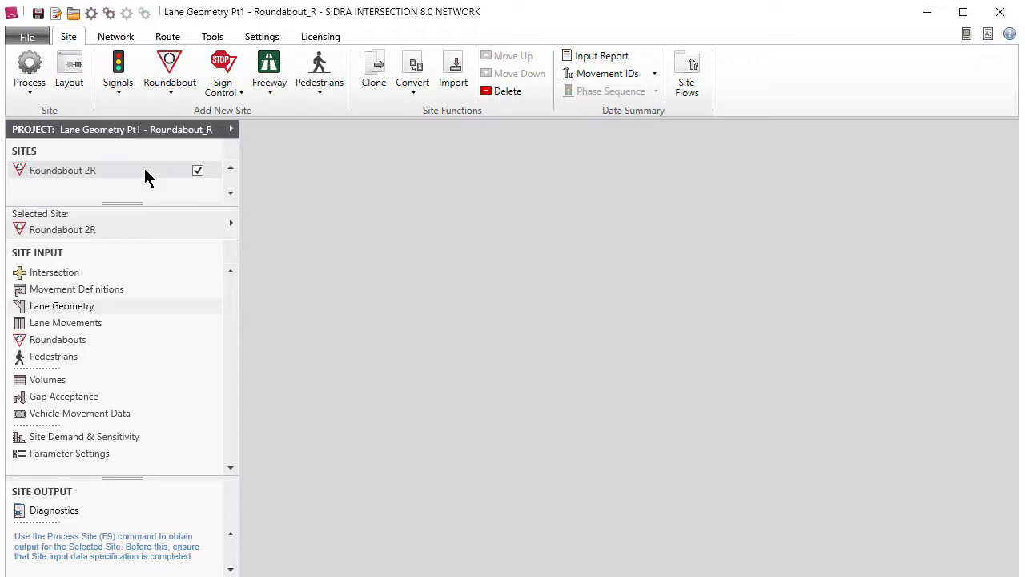
Rename the Roundabout 2R site to 'Roundabout 3R'
{"action": "left_click", "coordinate": [145, 171]}
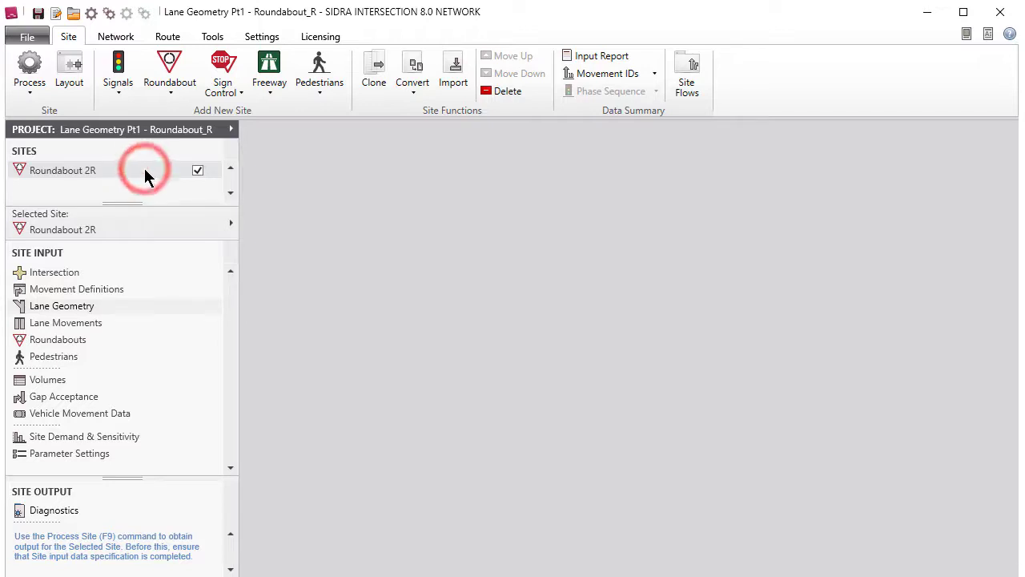
{"action": "right_click", "coordinate": [145, 173]}
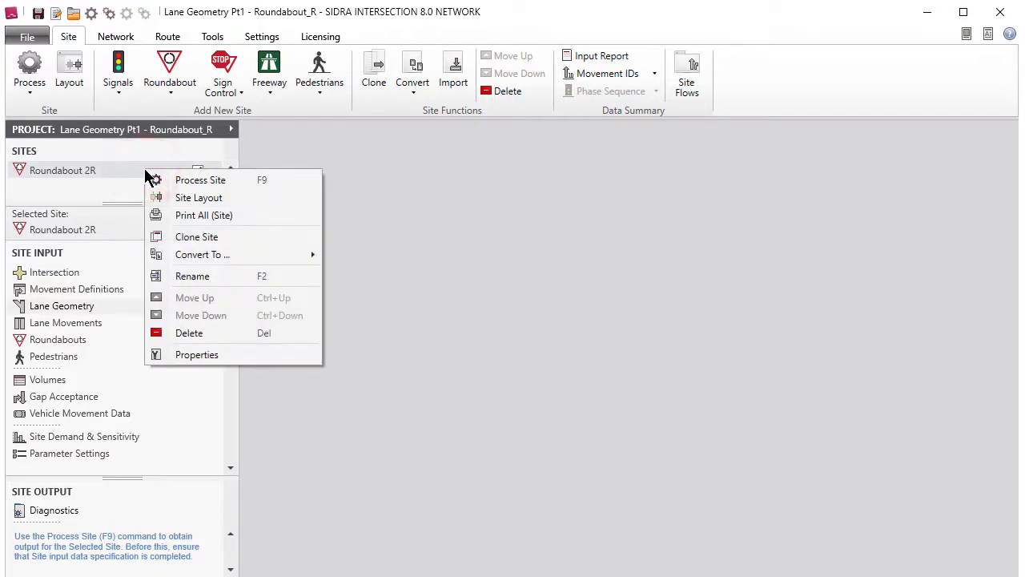
{"action": "left_click", "coordinate": [156, 275]}
{"action": "key", "text": "BackSpace"}
{"action": "type", "text": "Roundabout 3R"}
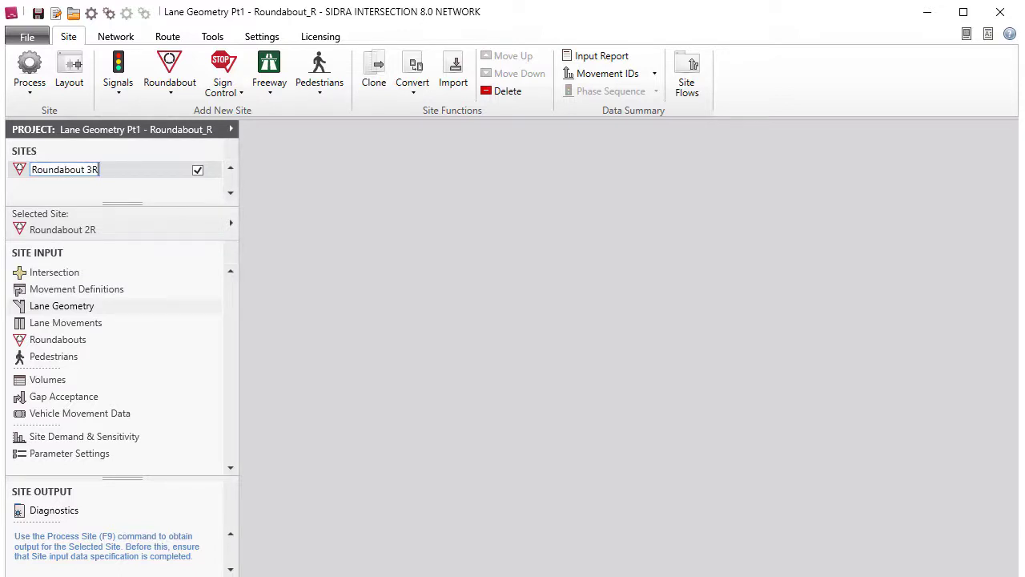
{"action": "key", "text": "Return"}
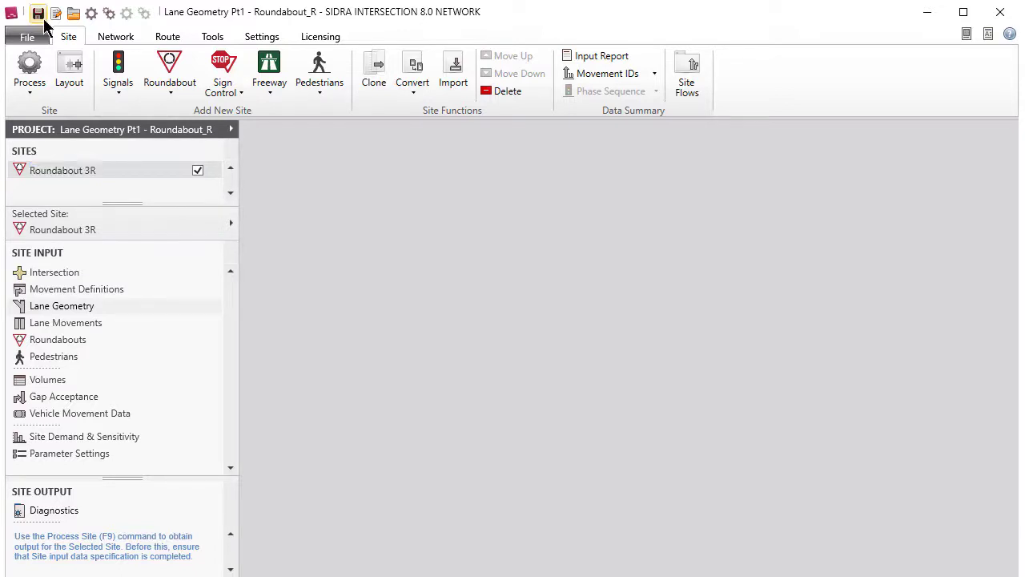
Save the project and bring up Lane Geometry from the site layout
{"action": "left_click", "coordinate": [40, 16]}
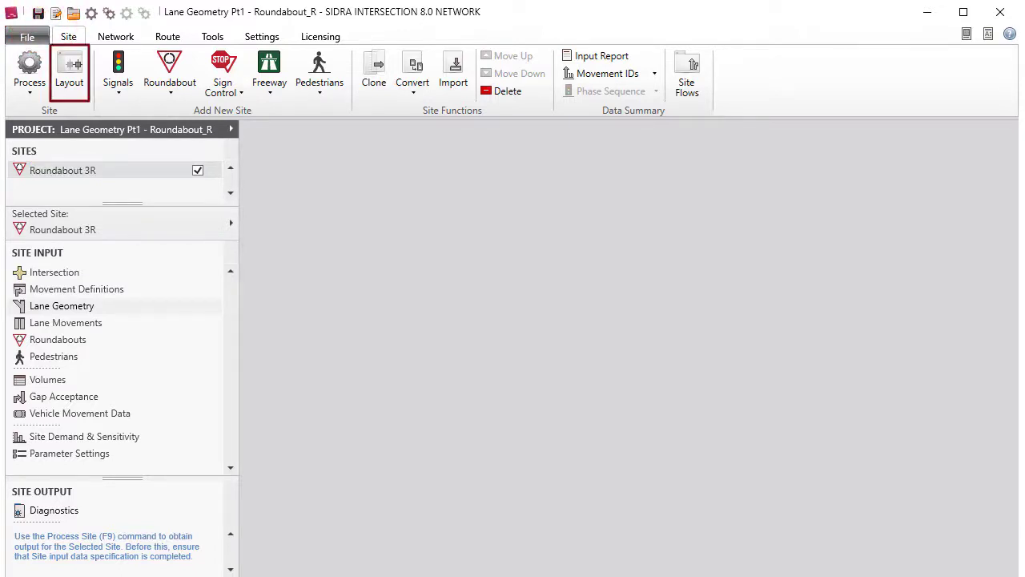
{"action": "left_click", "coordinate": [76, 93]}
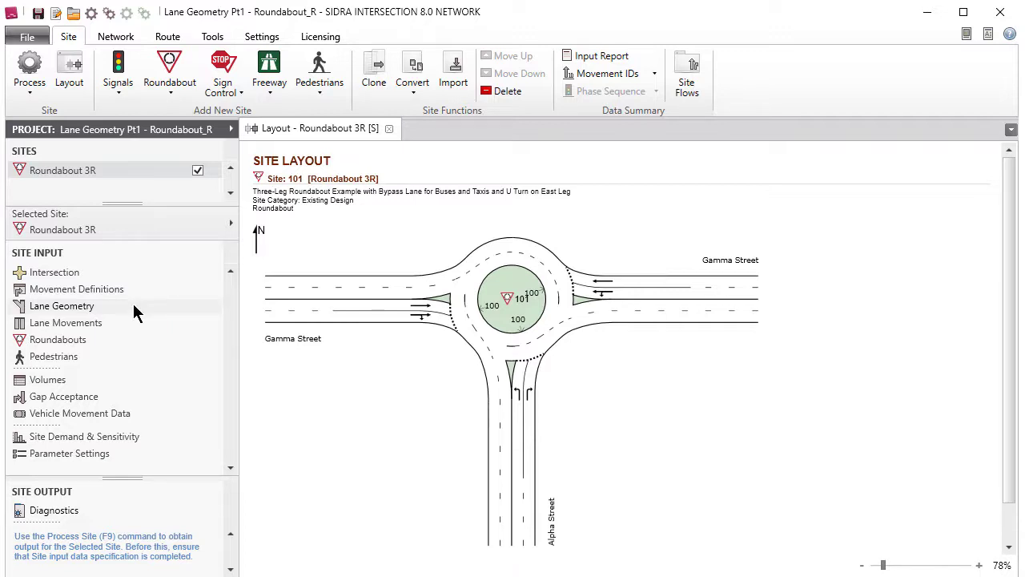
{"action": "left_click", "coordinate": [133, 306]}
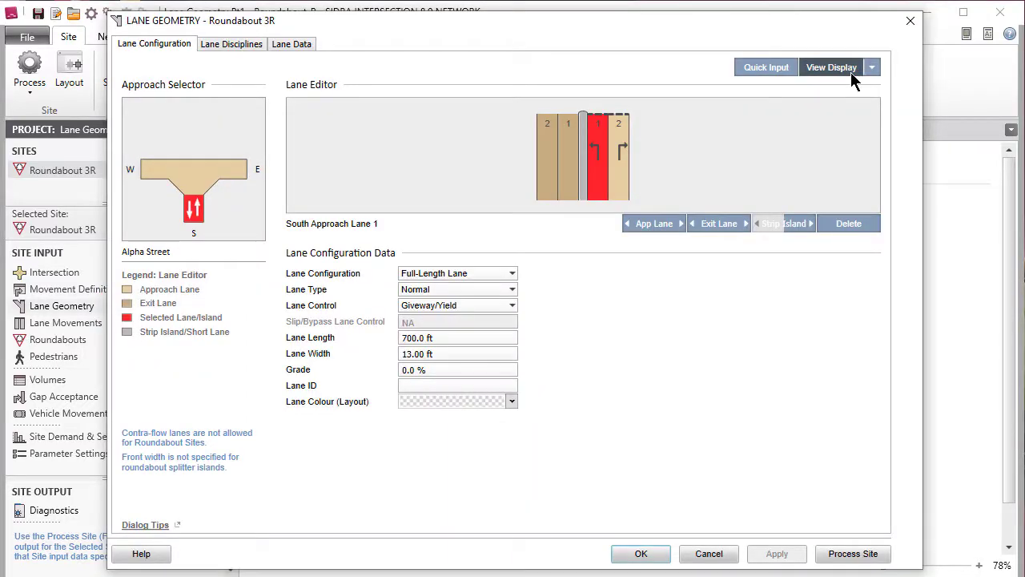
Show the layout preview, select south lane 2, then view Gamma Street's east approach
{"action": "left_click", "coordinate": [851, 72]}
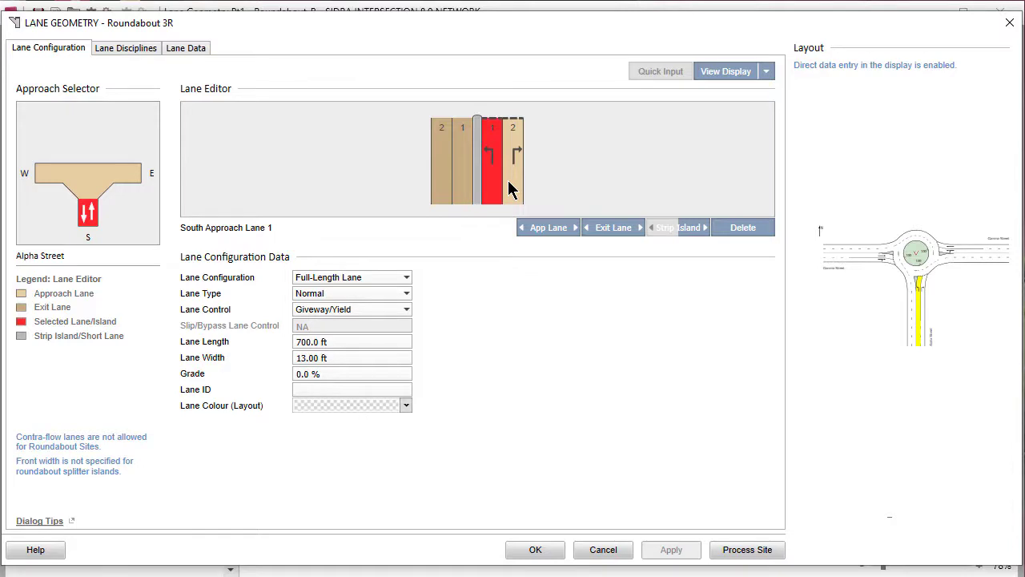
{"action": "left_click", "coordinate": [511, 186]}
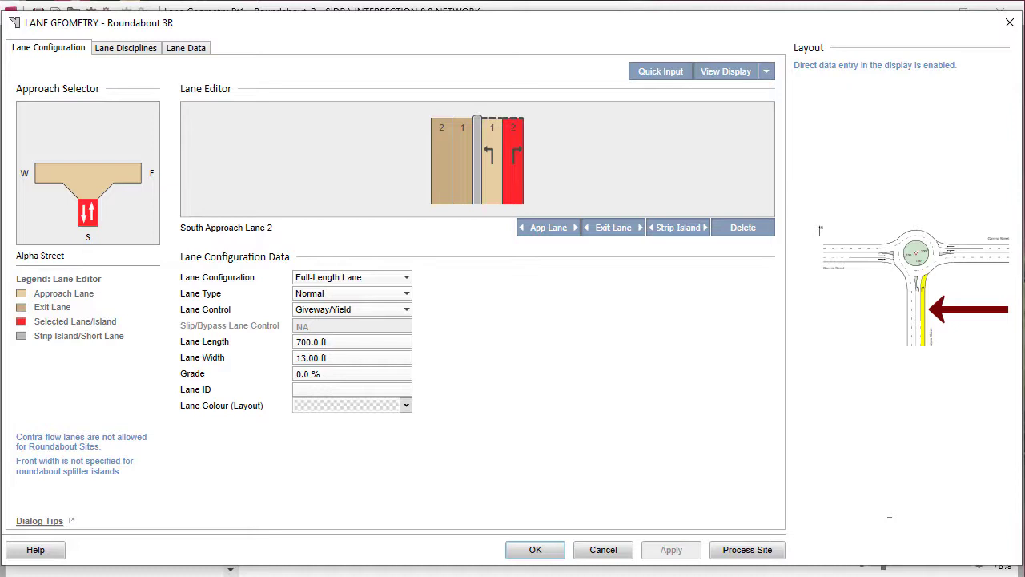
{"action": "left_click", "coordinate": [961, 246]}
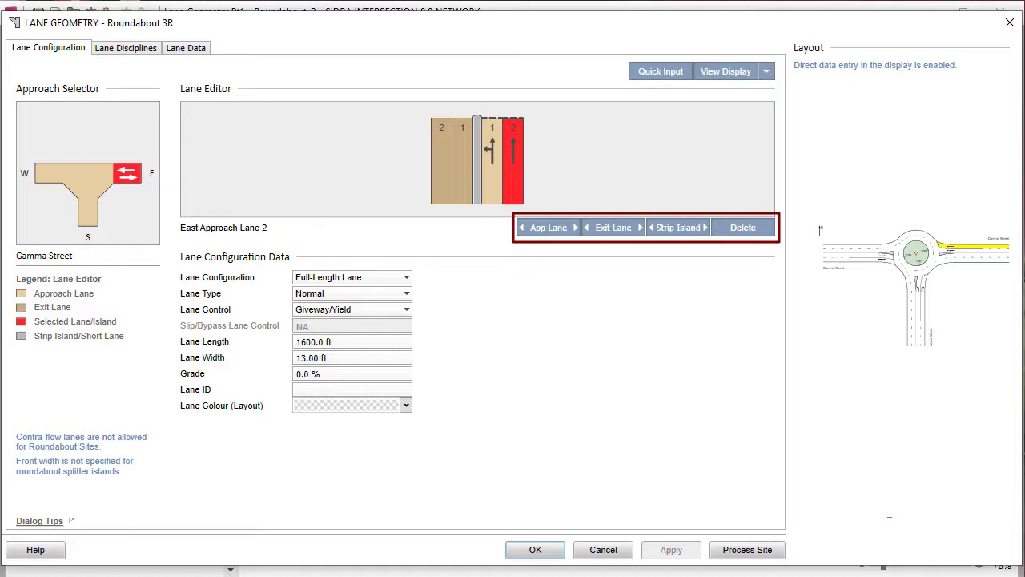
Check the add/delete lane options for east lane 1 and the west approach, changing nothing
{"action": "right_click", "coordinate": [487, 190]}
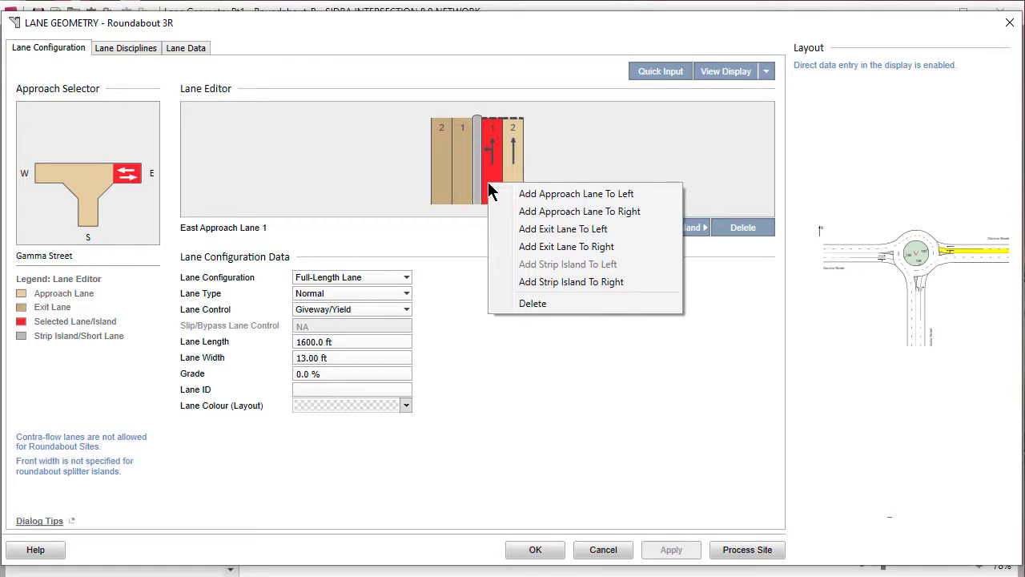
{"action": "left_click", "coordinate": [823, 253]}
{"action": "right_click", "coordinate": [823, 253]}
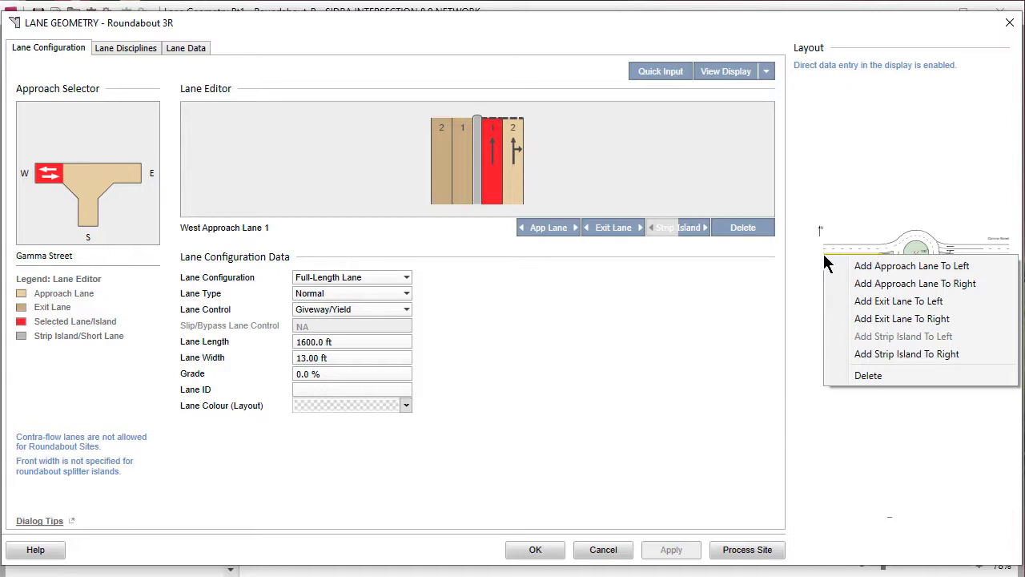
{"action": "key", "text": "Escape"}
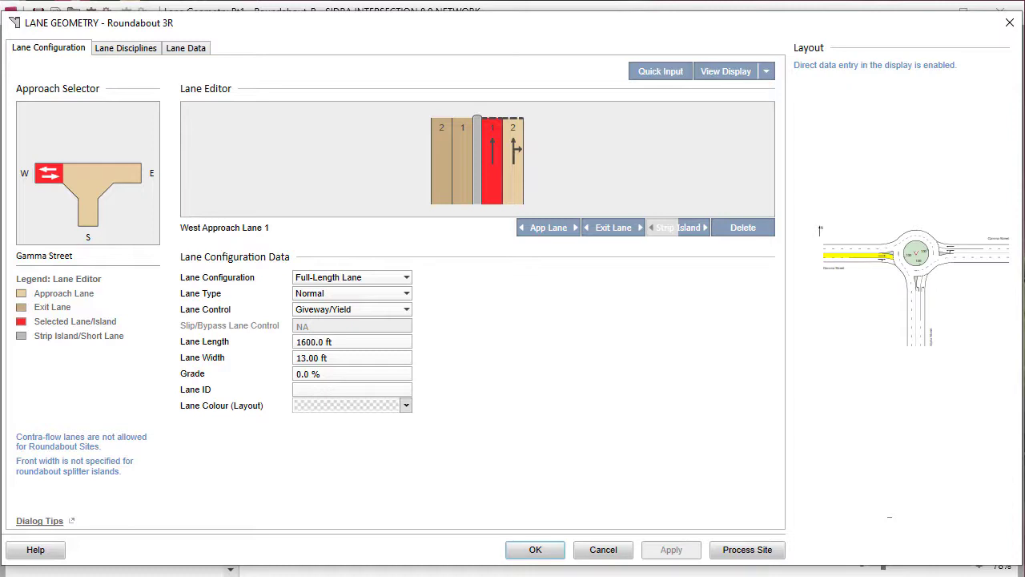
Add a full-length 700.0 ft approach lane 3 right of lane 2 on Alpha Street south
{"action": "left_click", "coordinate": [88, 212]}
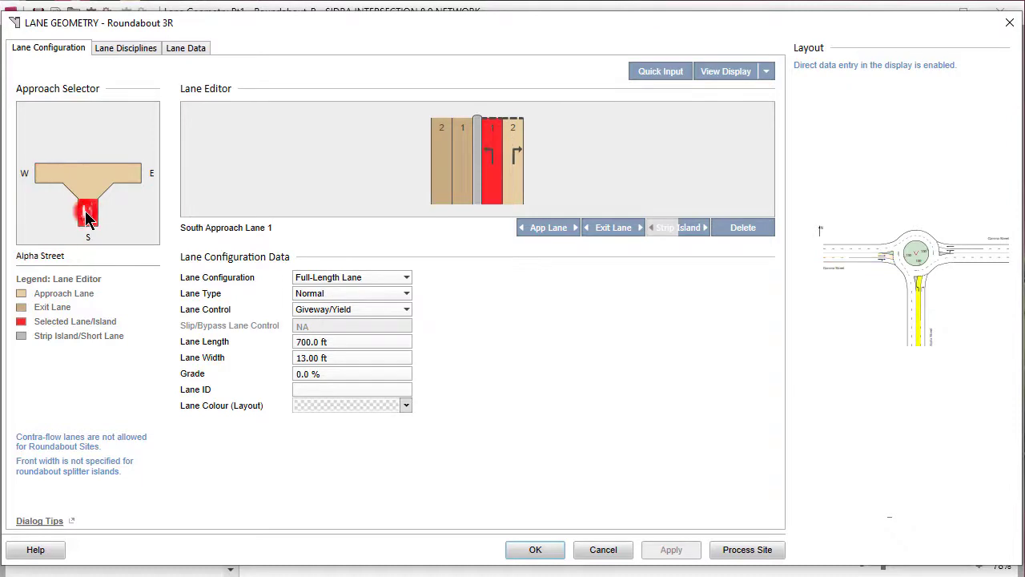
{"action": "left_click", "coordinate": [510, 194]}
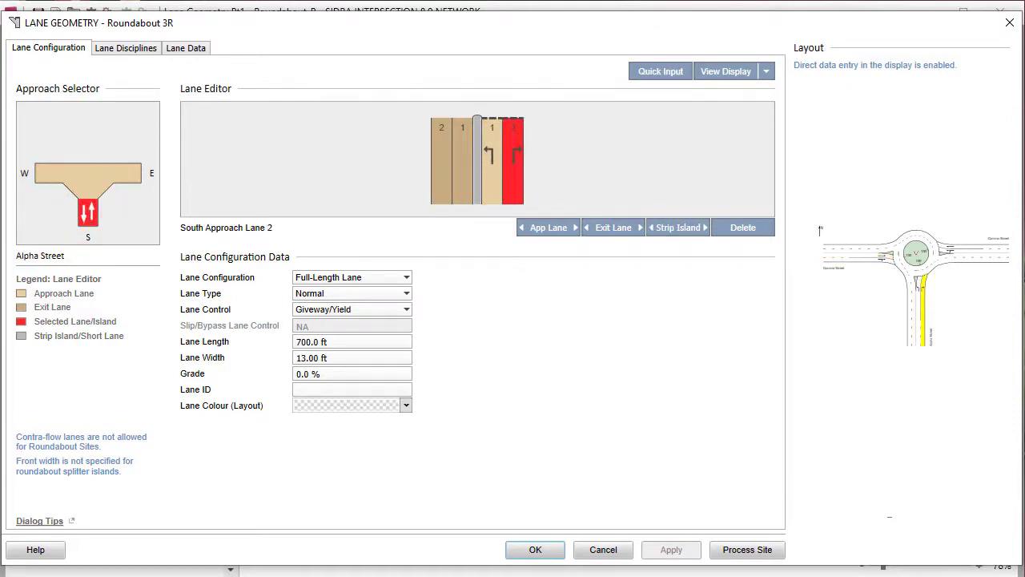
{"action": "left_click", "coordinate": [569, 229]}
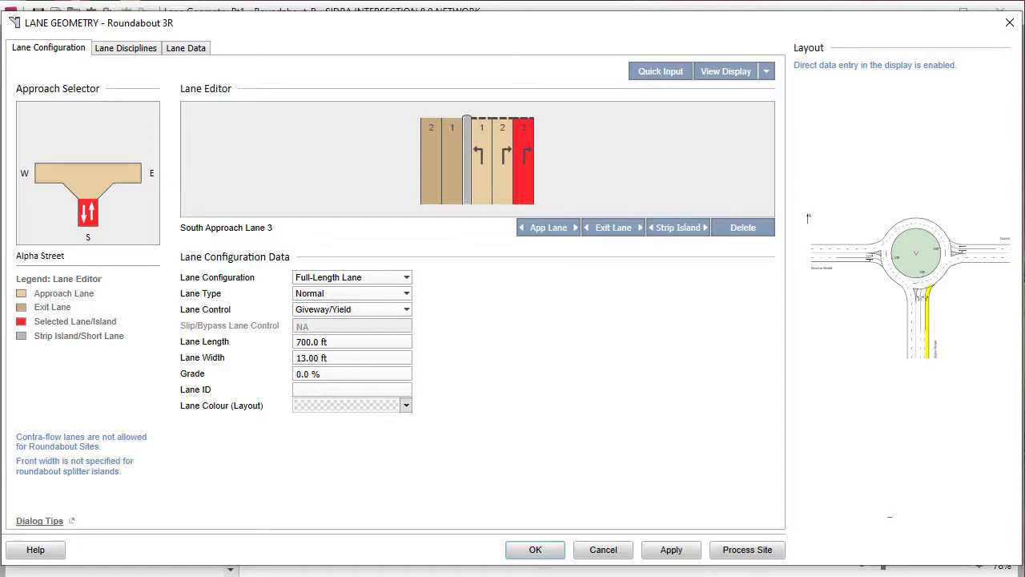
Make south lane 3 Slip/Bypass (Low Angle) with Lane ID B and light orange colour
{"action": "left_click", "coordinate": [408, 292]}
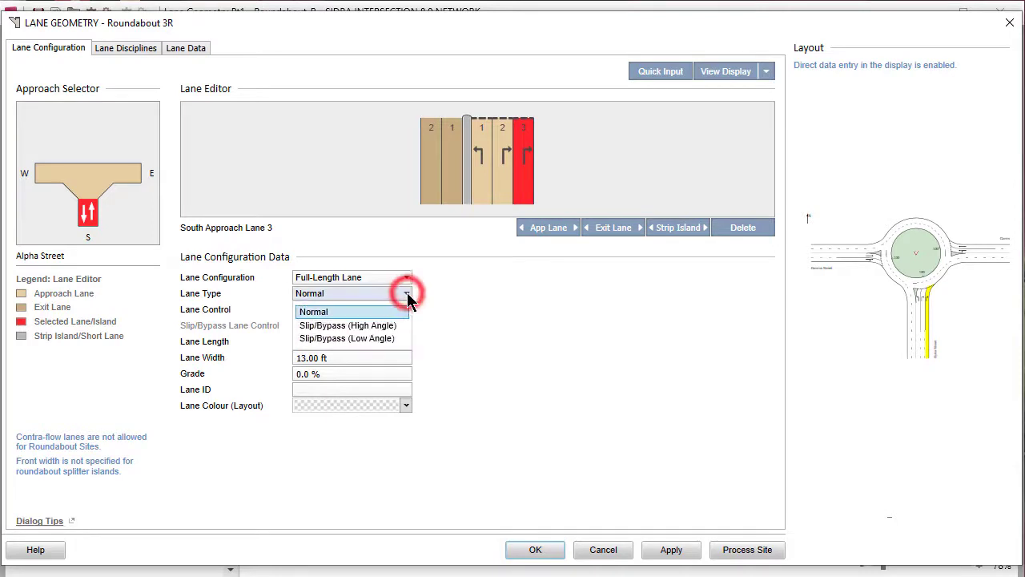
{"action": "left_click", "coordinate": [404, 337]}
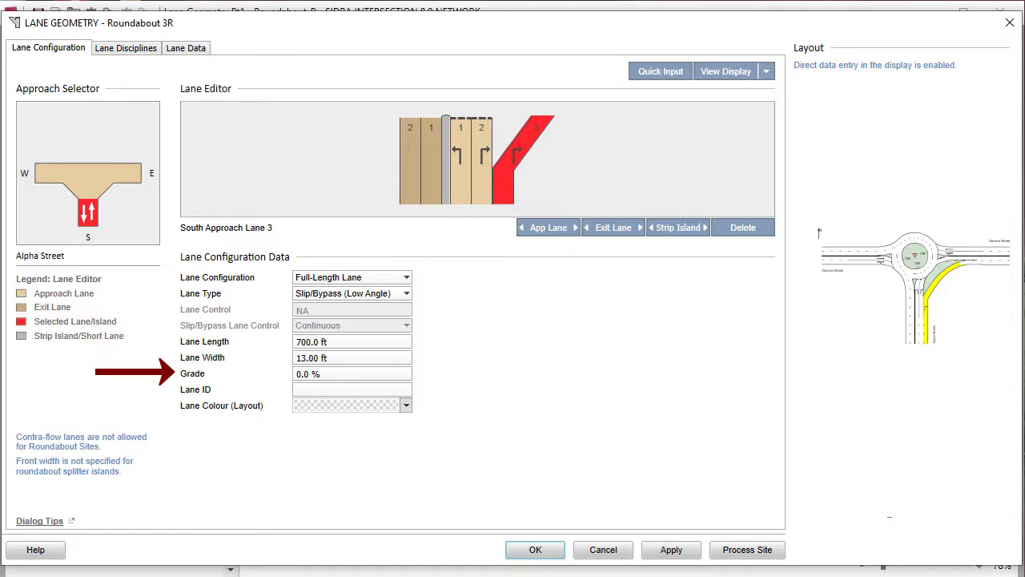
{"action": "left_click", "coordinate": [352, 389]}
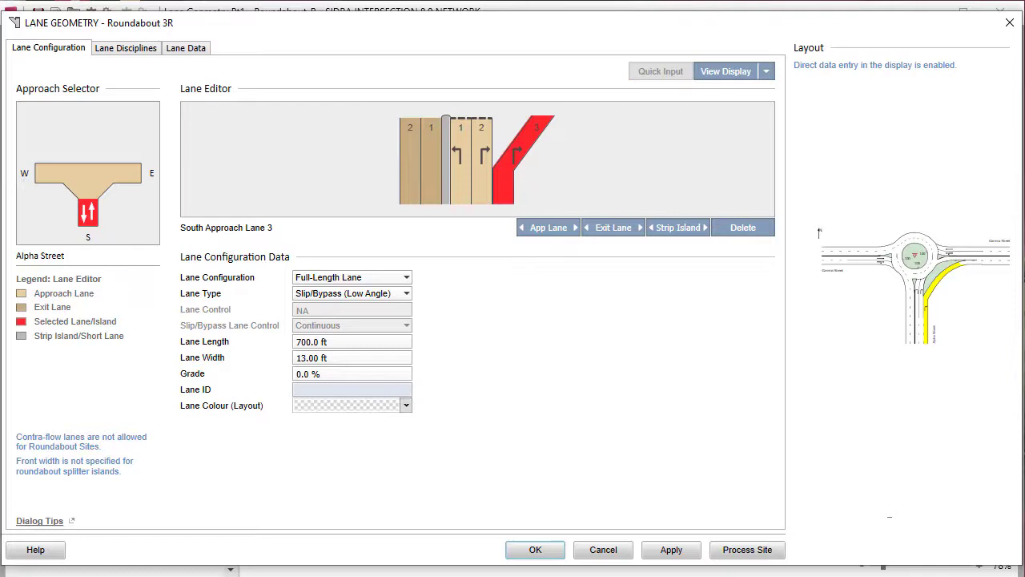
{"action": "type", "text": "B"}
{"action": "left_click", "coordinate": [408, 406]}
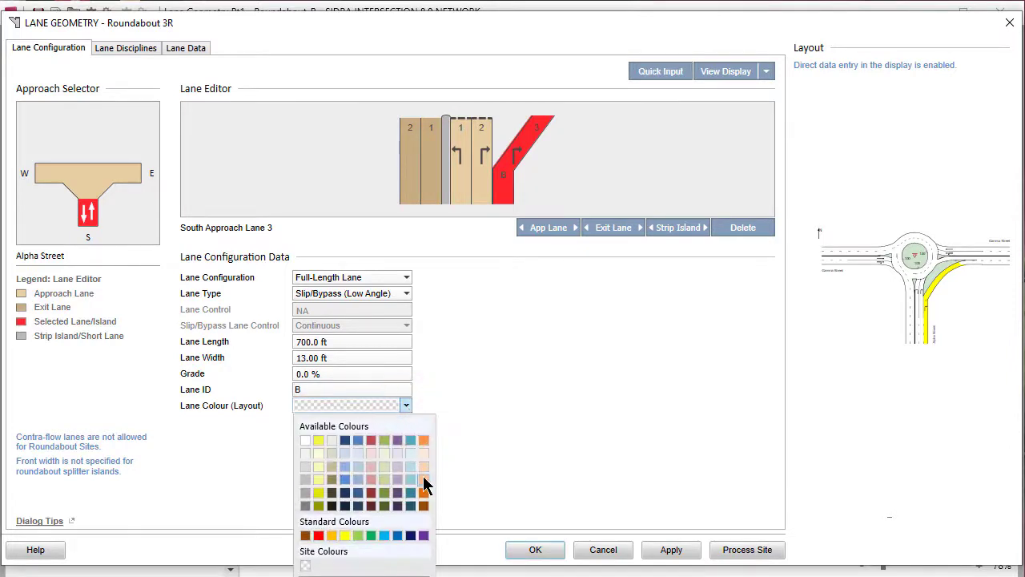
{"action": "left_click", "coordinate": [423, 478]}
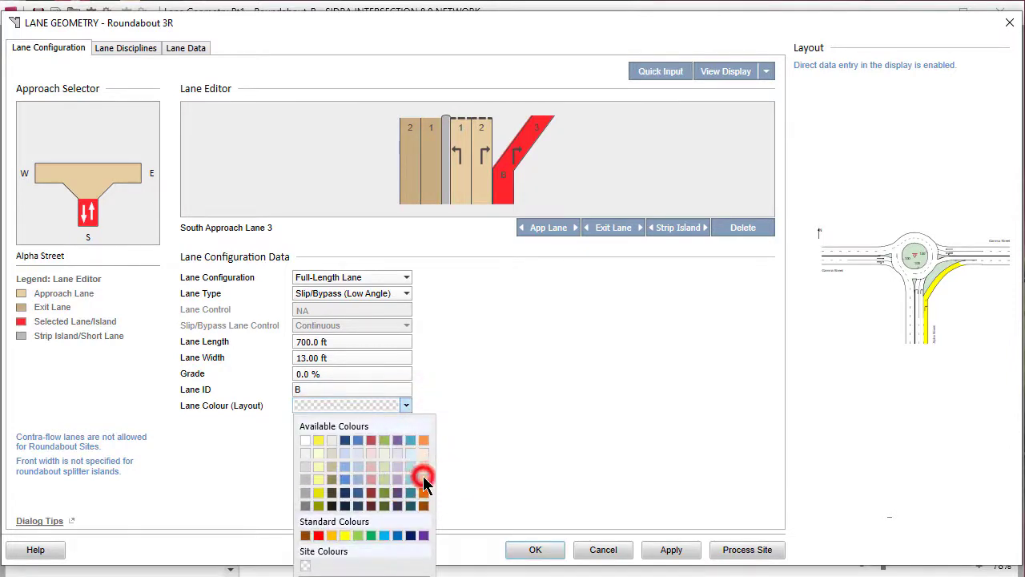
Remove the second south exit lane and add a third exit lane on Gamma Street's east leg
{"action": "left_click", "coordinate": [404, 182]}
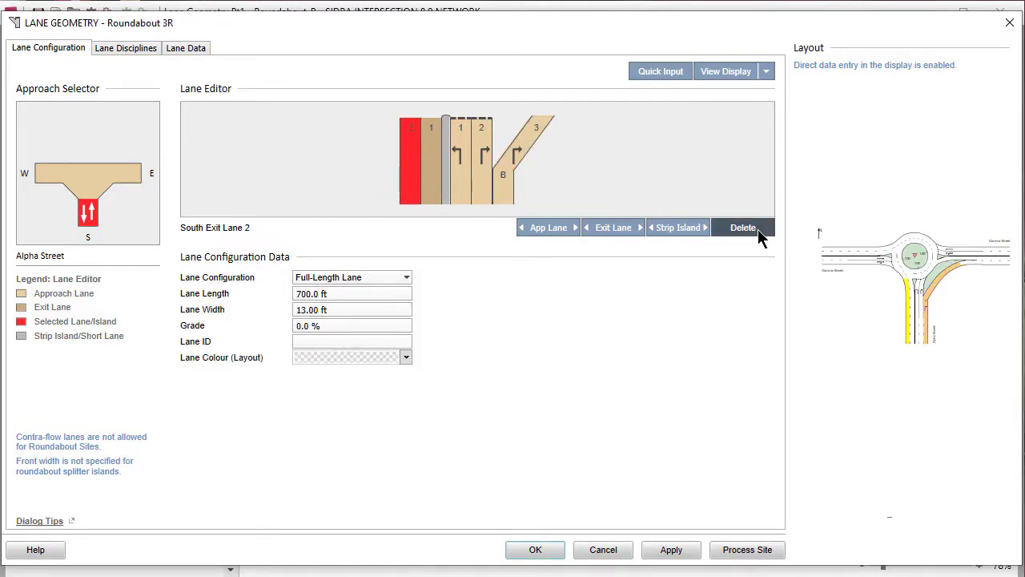
{"action": "left_click", "coordinate": [758, 229]}
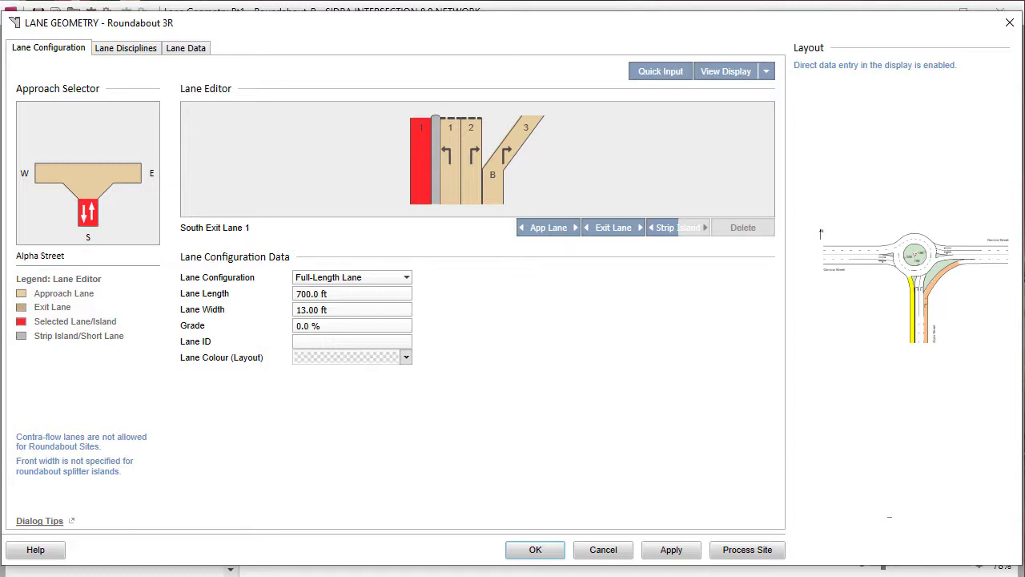
{"action": "left_click", "coordinate": [128, 178]}
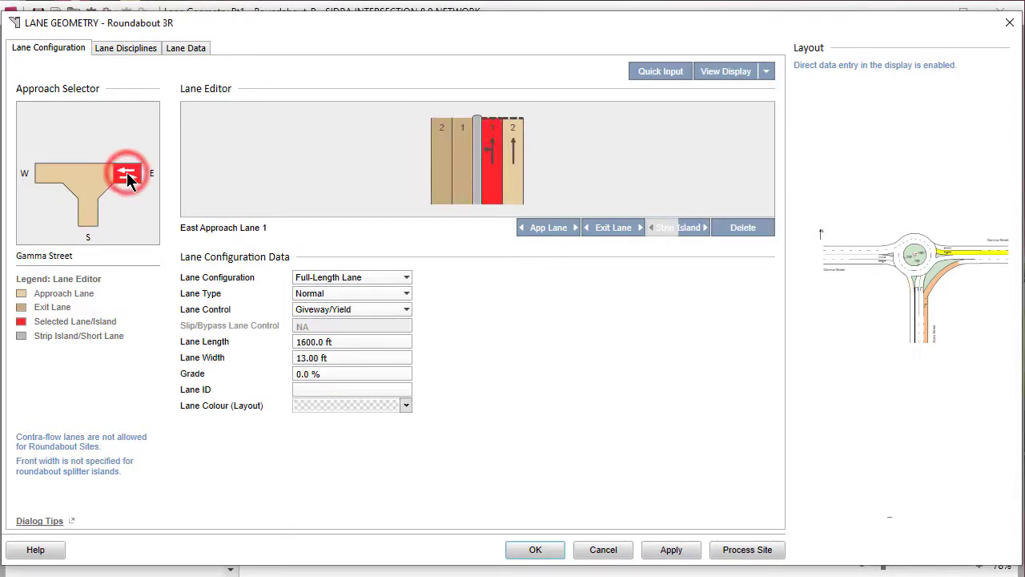
{"action": "left_click", "coordinate": [443, 196]}
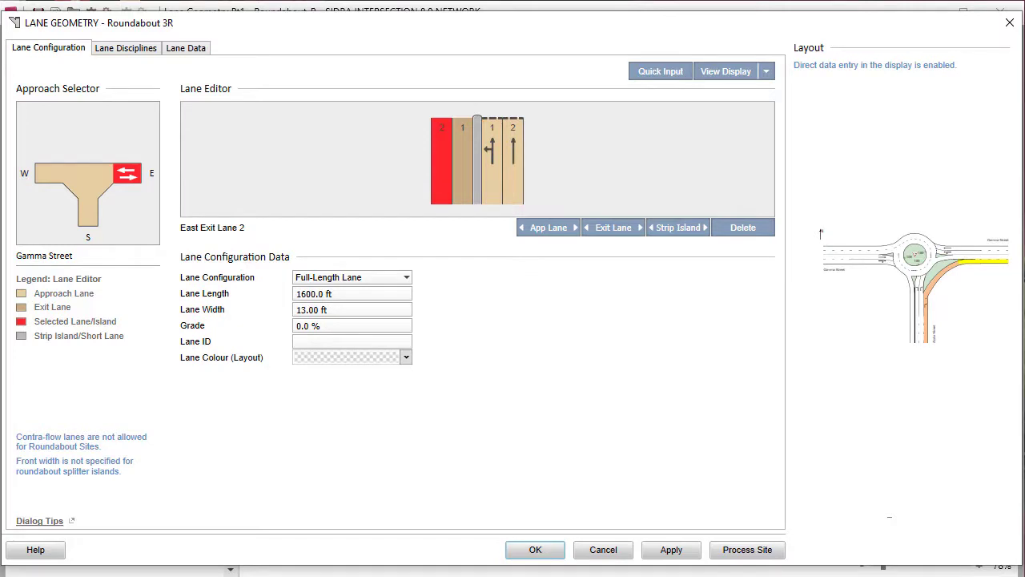
{"action": "left_click", "coordinate": [588, 229]}
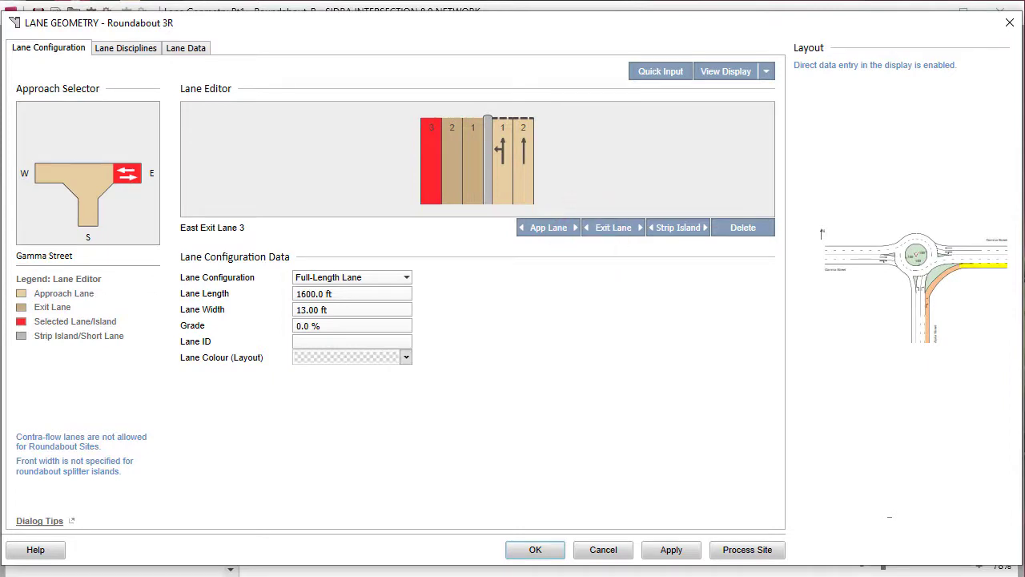
Give east exit lane 3 Lane ID B and a peach colour matching the slip lane
{"action": "left_click", "coordinate": [353, 341]}
{"action": "type", "text": "B"}
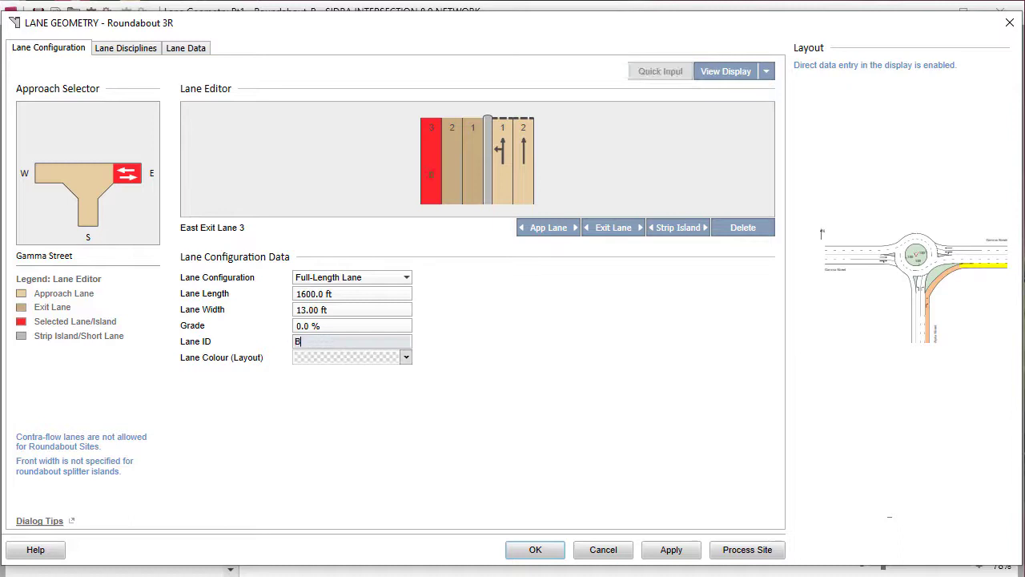
{"action": "left_click", "coordinate": [407, 357]}
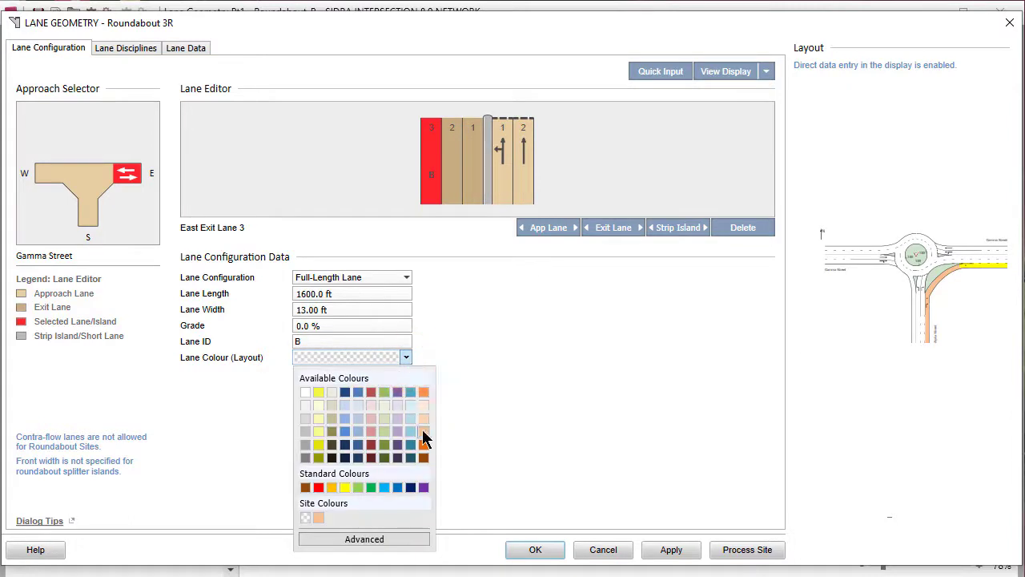
{"action": "left_click", "coordinate": [422, 430]}
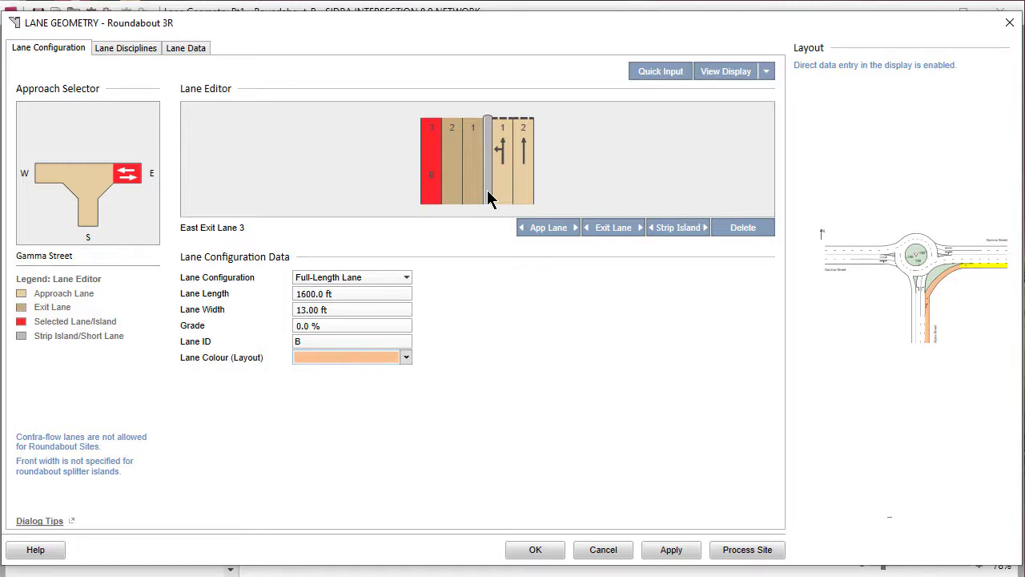
Select the east approach splitter island
{"action": "left_click", "coordinate": [488, 191]}
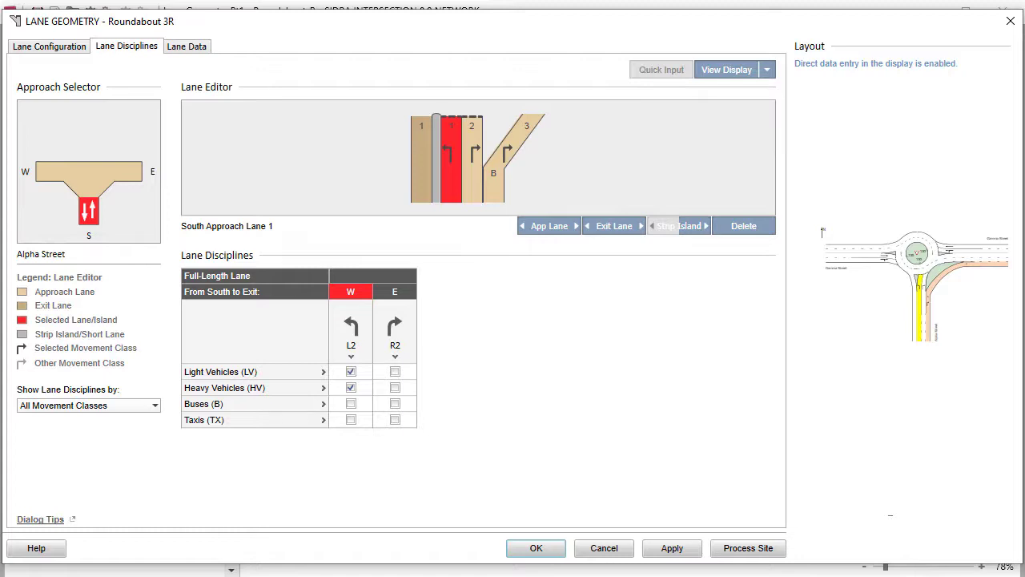
Dismiss the buses-without-lane warning and allow LV and HV U-turns in east approach lane 1
{"action": "left_click", "coordinate": [553, 551]}
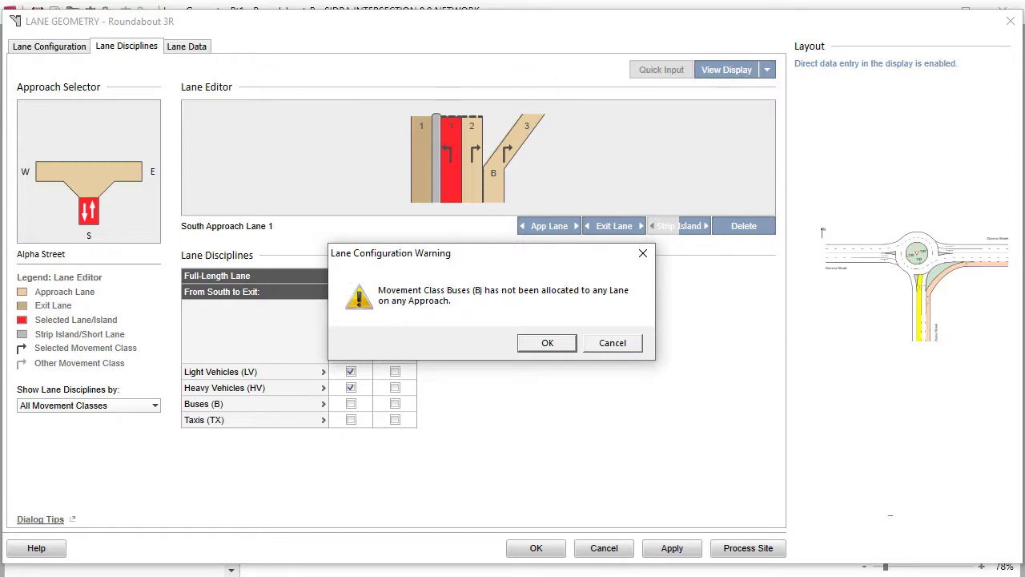
{"action": "key", "text": "Escape"}
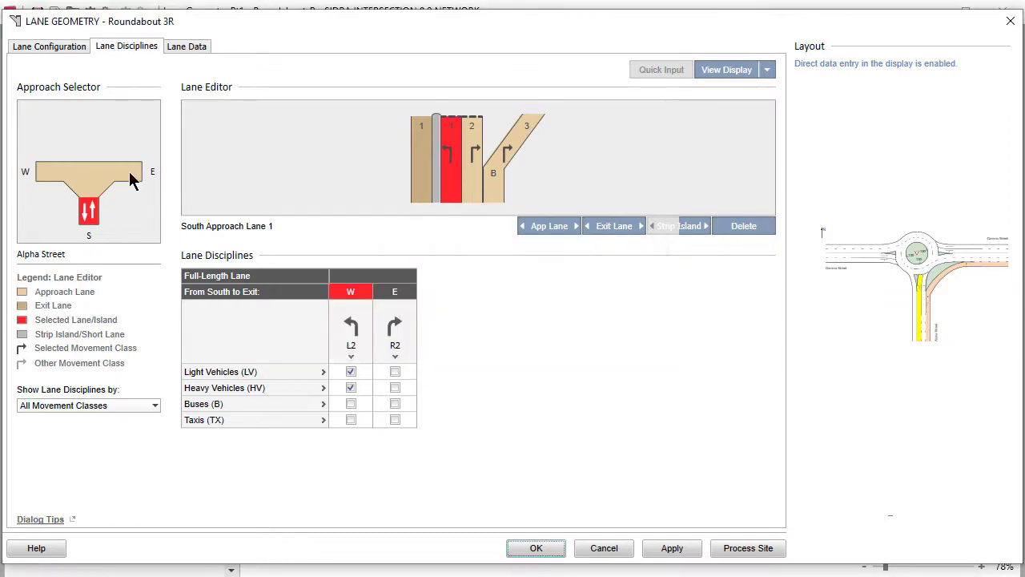
{"action": "left_click", "coordinate": [130, 175]}
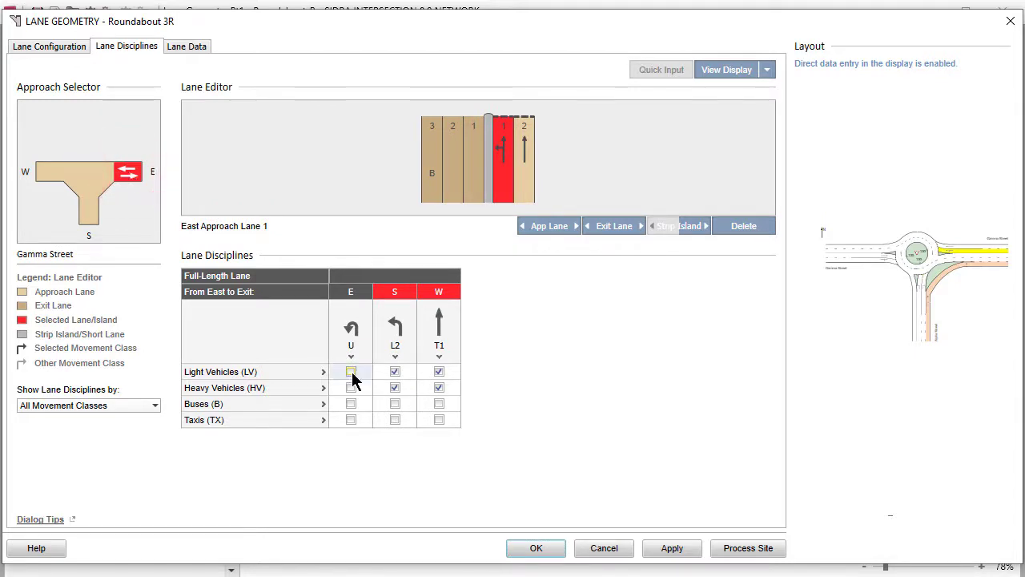
{"action": "left_click", "coordinate": [351, 371]}
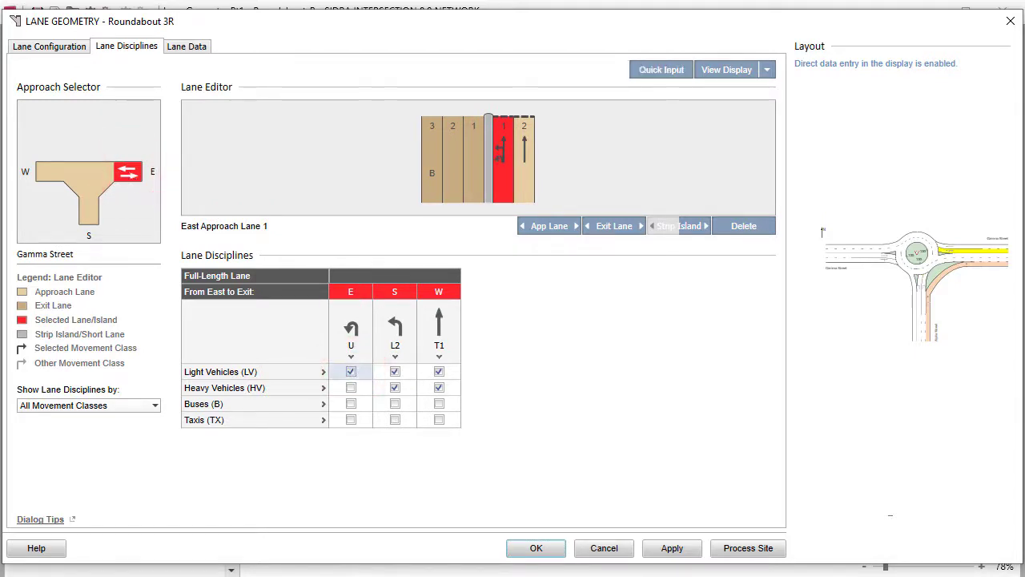
{"action": "left_click", "coordinate": [351, 387]}
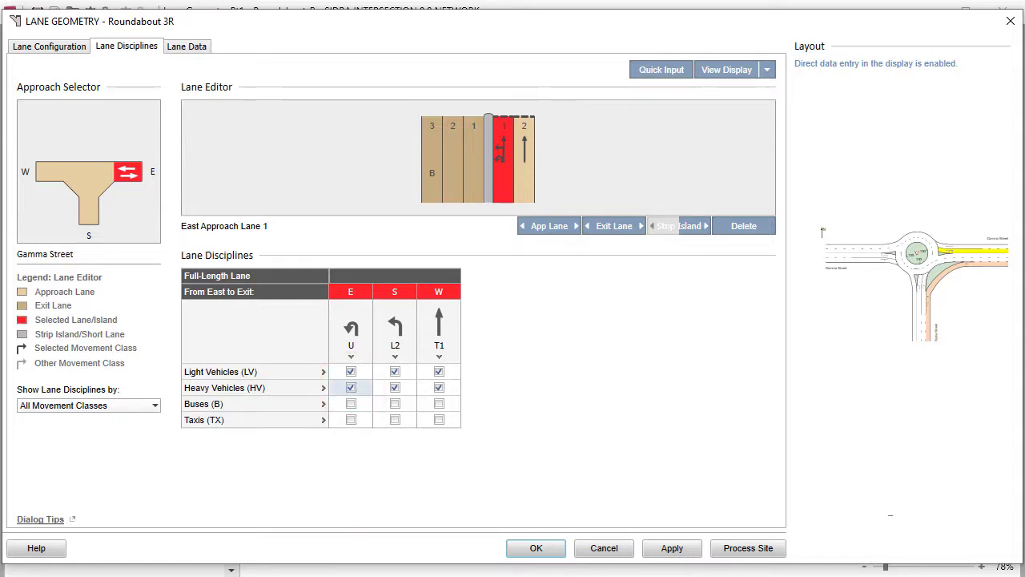
Restrict south slip lane 3's right turn to buses and taxis, removing LV and HV
{"action": "left_click", "coordinate": [89, 220]}
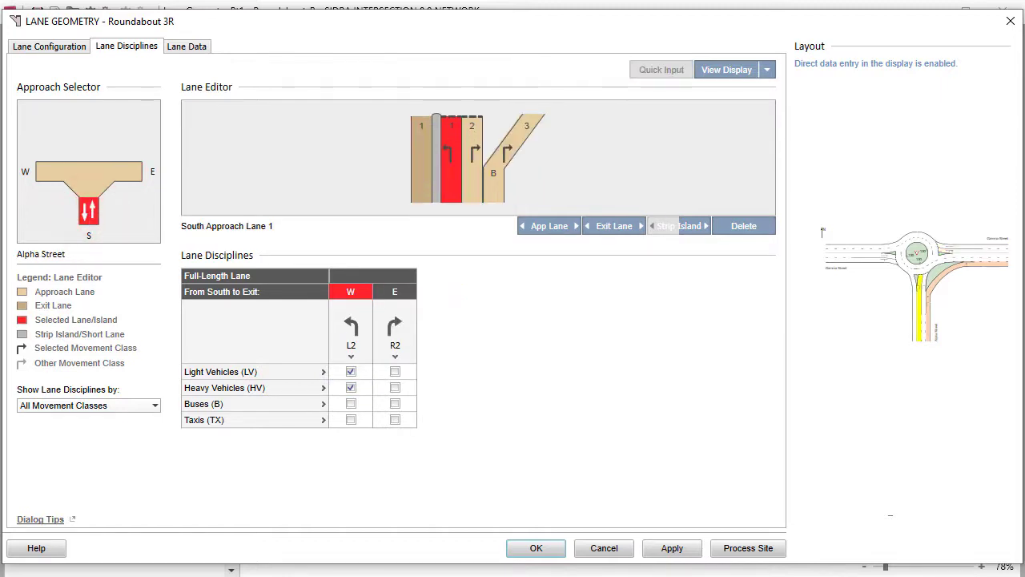
{"action": "left_click", "coordinate": [491, 192]}
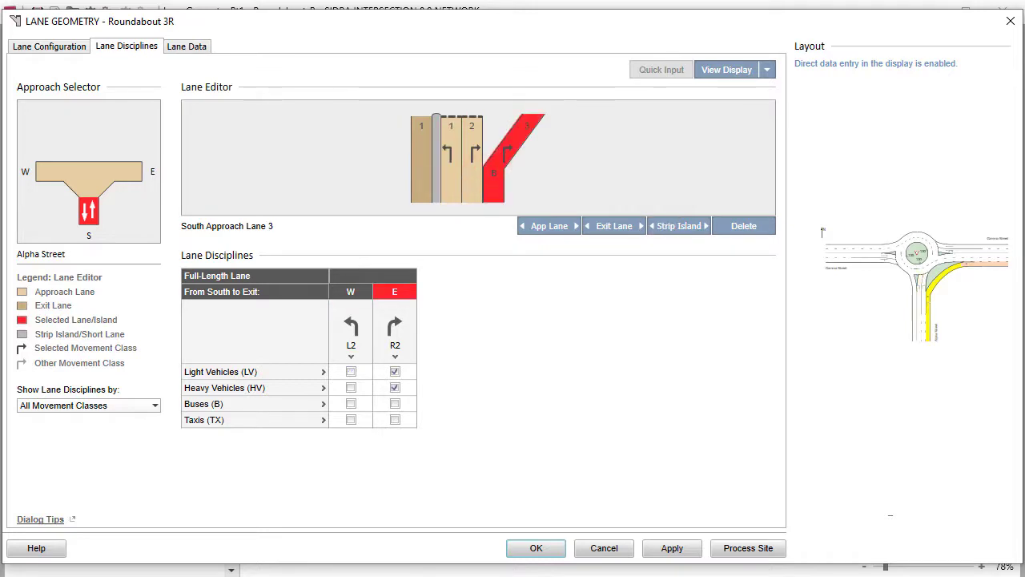
{"action": "left_click", "coordinate": [395, 372]}
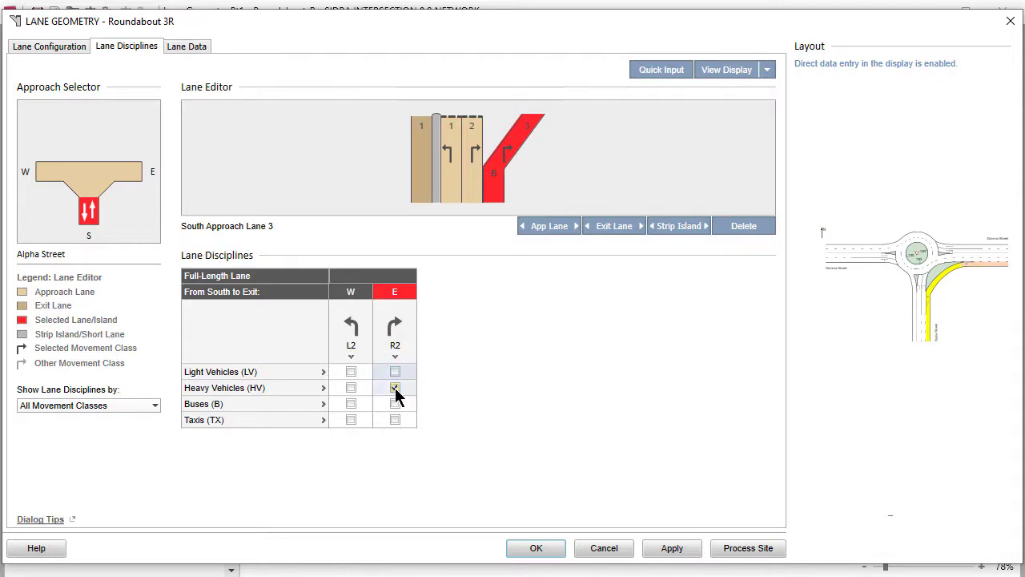
{"action": "left_click", "coordinate": [394, 387]}
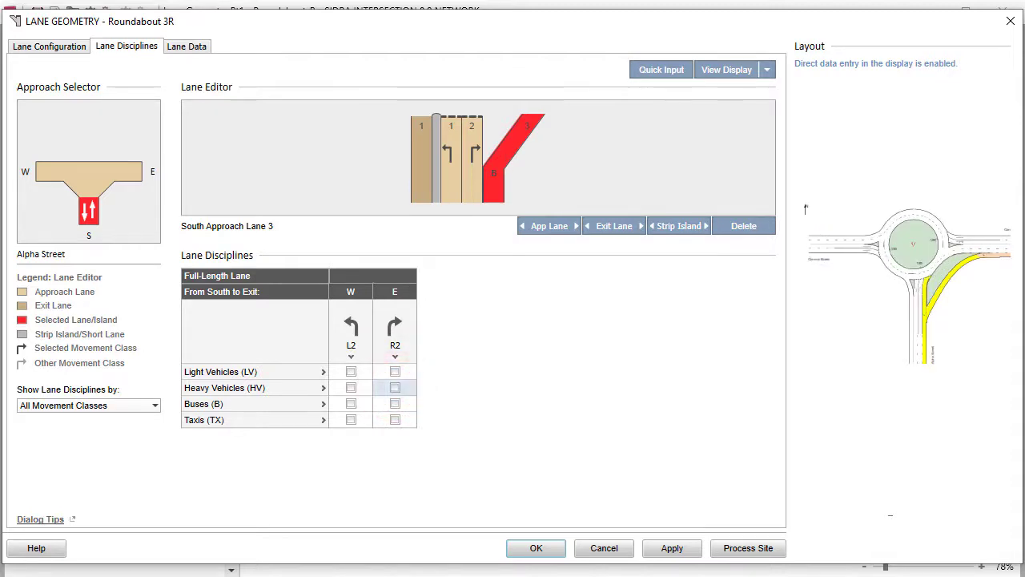
{"action": "left_click", "coordinate": [395, 403]}
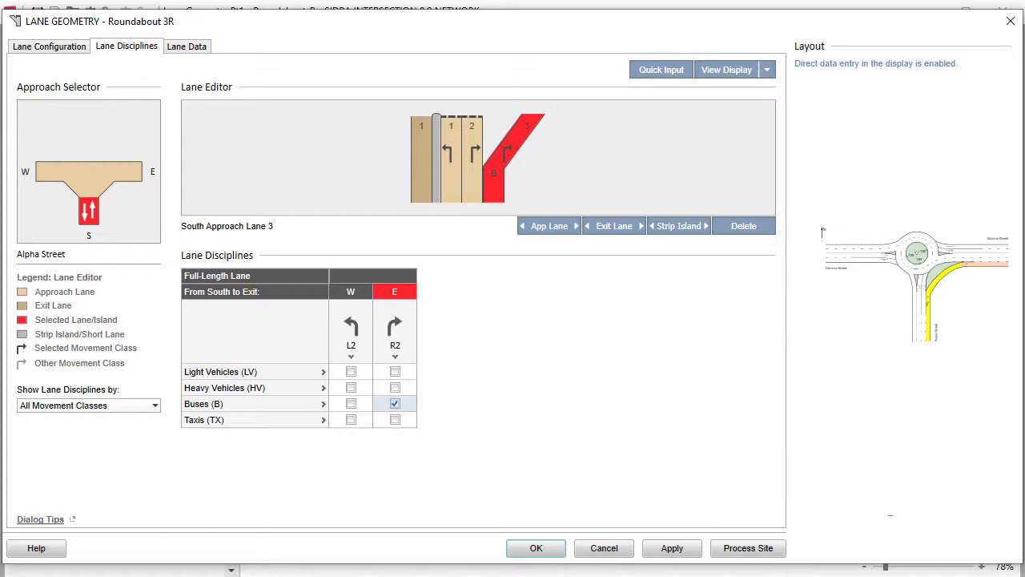
{"action": "left_click", "coordinate": [394, 419]}
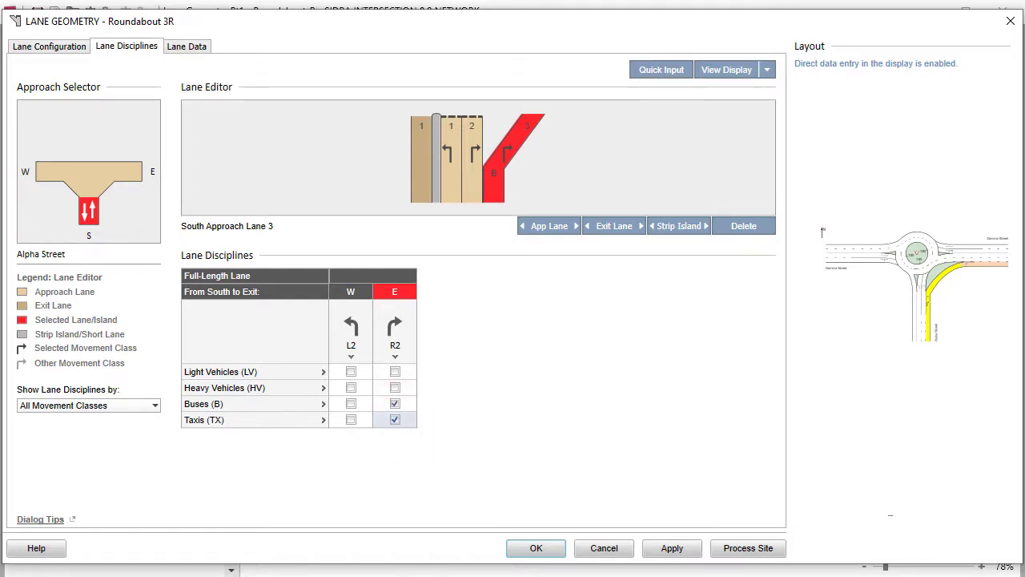
Allow left turns for light and heavy vehicles on south approach lane 2
{"action": "left_click", "coordinate": [470, 191]}
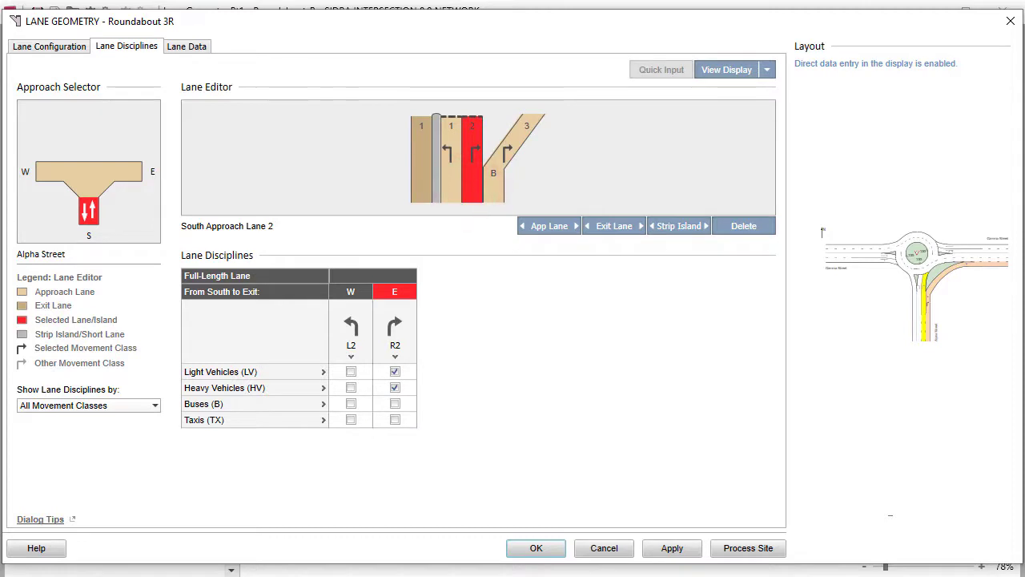
{"action": "left_click", "coordinate": [351, 372]}
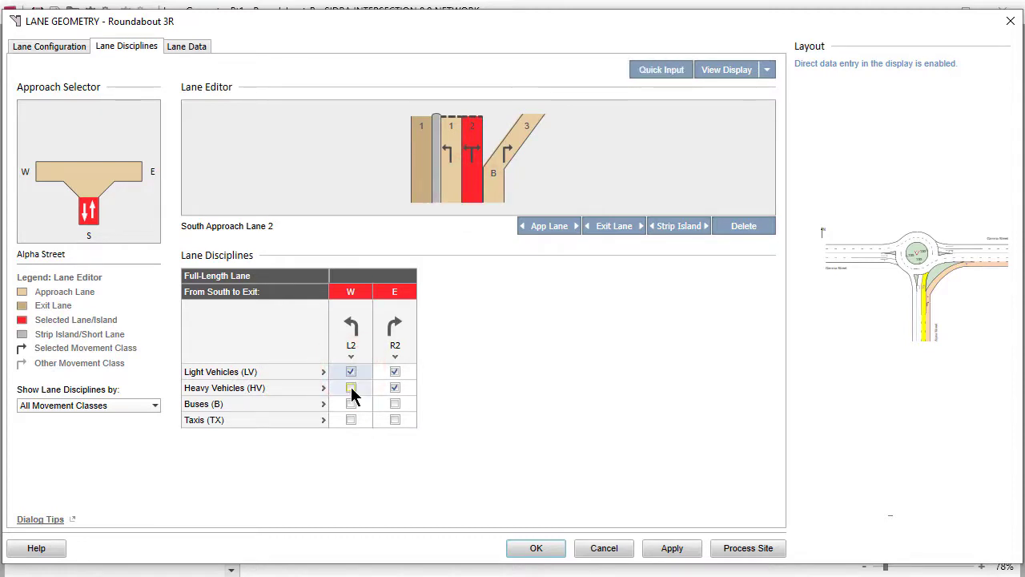
{"action": "left_click", "coordinate": [351, 387]}
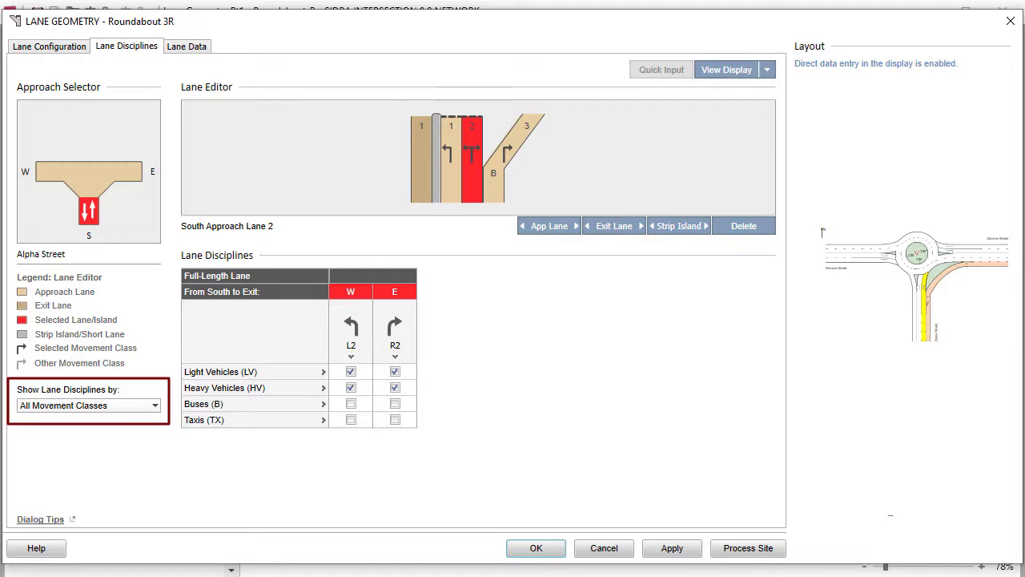
Show lane disciplines for Light Vehicles only, then return to All Movement Classes
{"action": "left_click", "coordinate": [155, 405]}
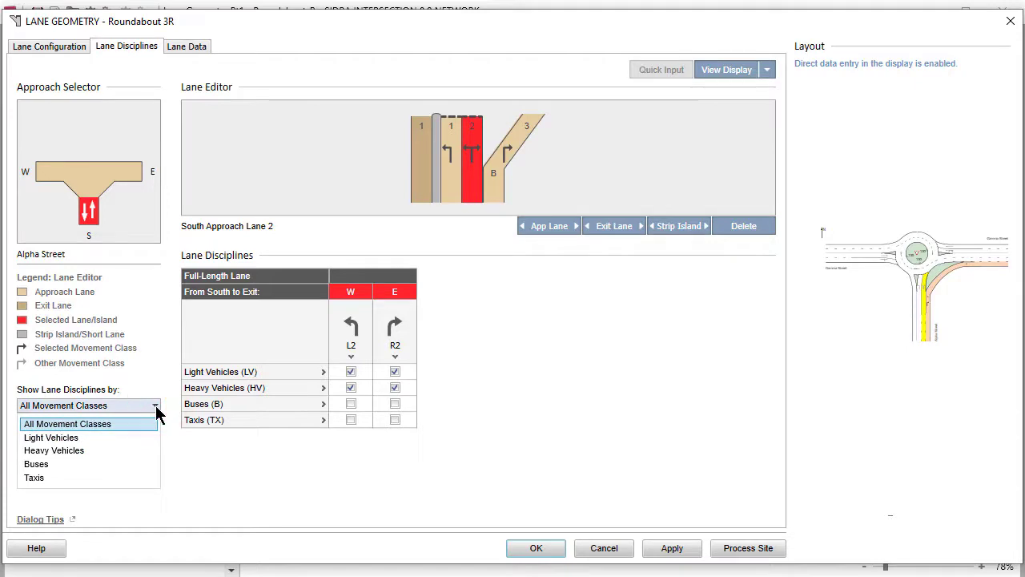
{"action": "left_click", "coordinate": [155, 445]}
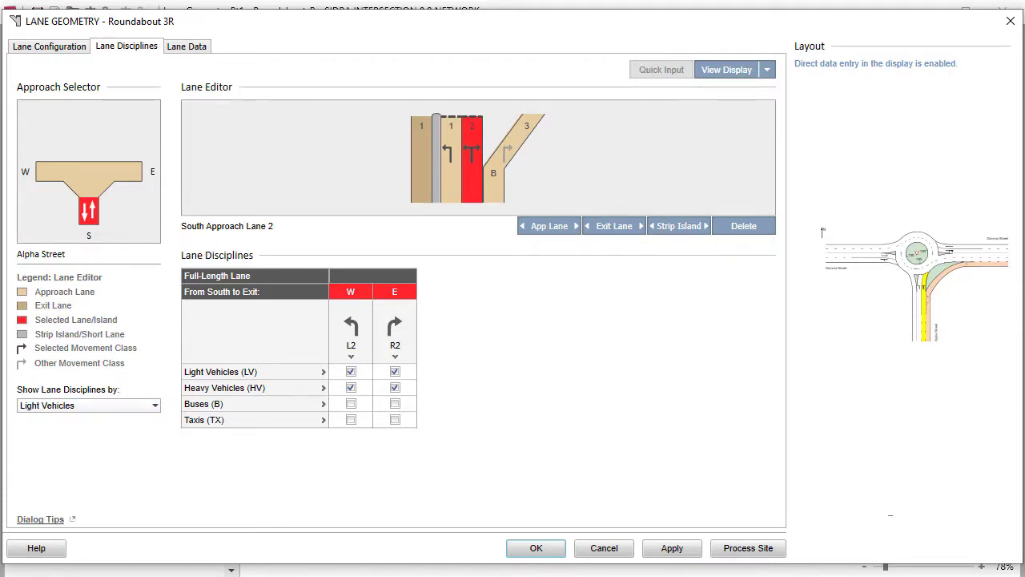
{"action": "left_click", "coordinate": [154, 405]}
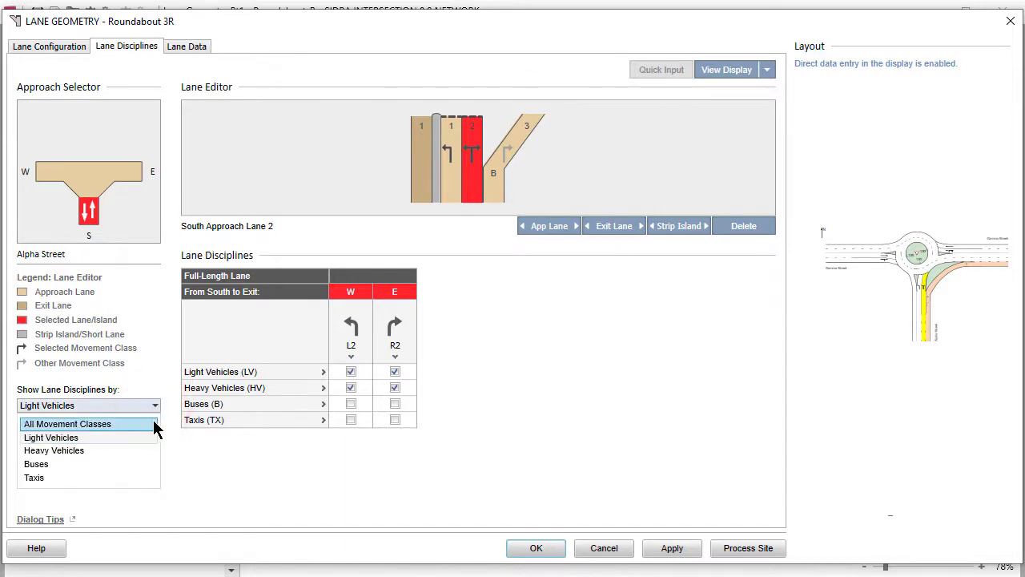
{"action": "left_click", "coordinate": [155, 424]}
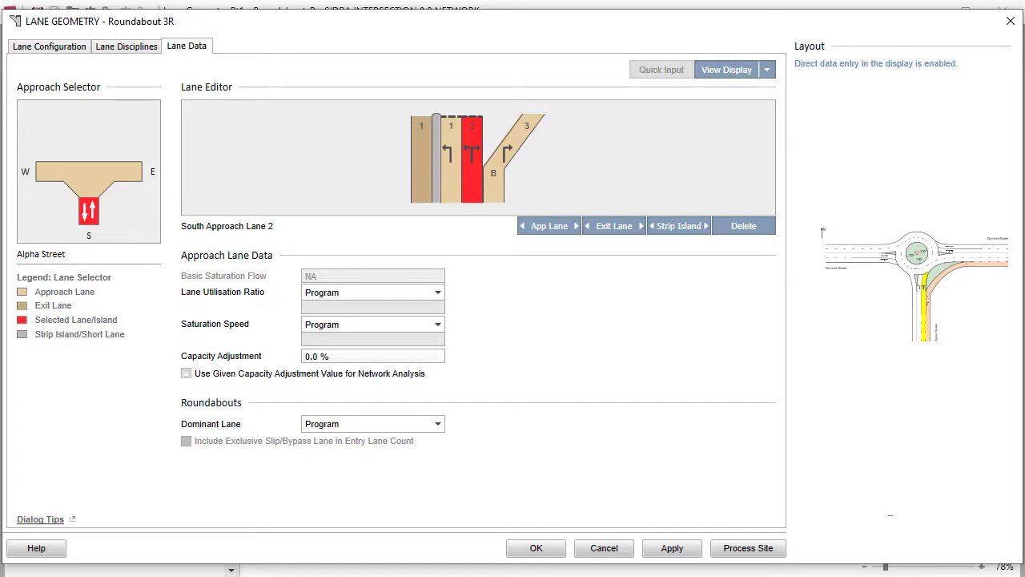
Accept the lane geometry, save the project and process the roundabout site
{"action": "left_click", "coordinate": [551, 551]}
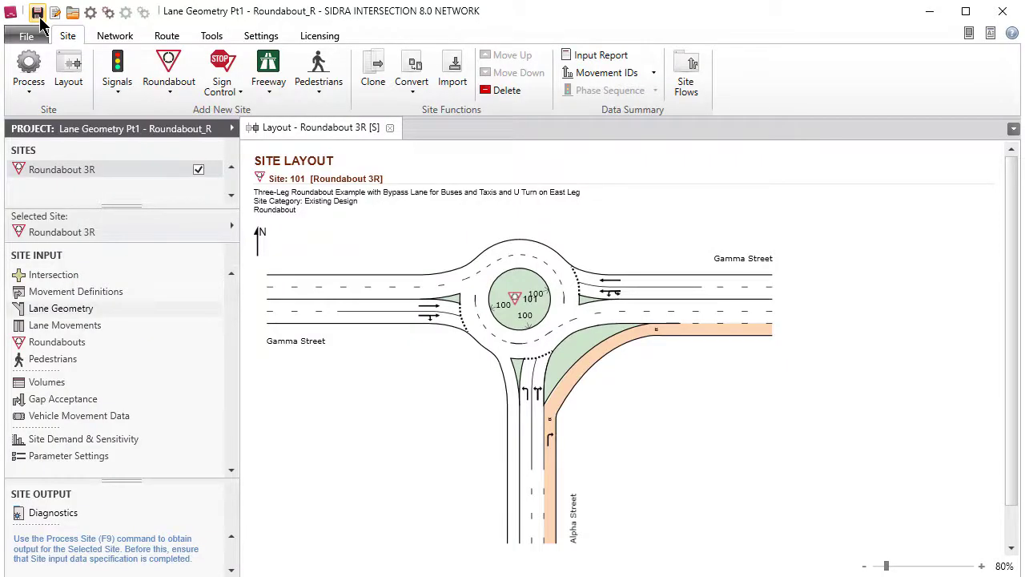
{"action": "left_click", "coordinate": [38, 13]}
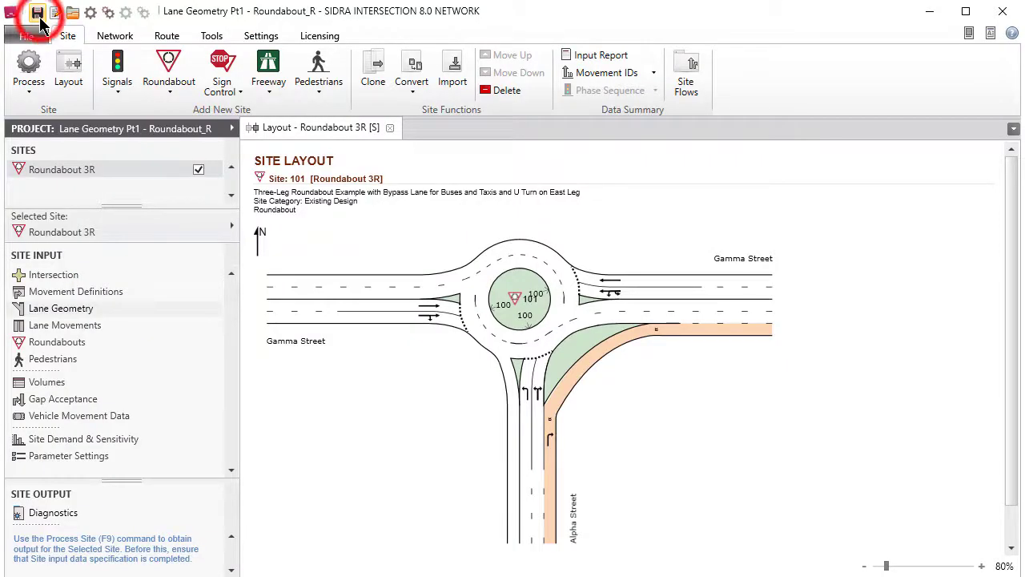
{"action": "left_click", "coordinate": [93, 18]}
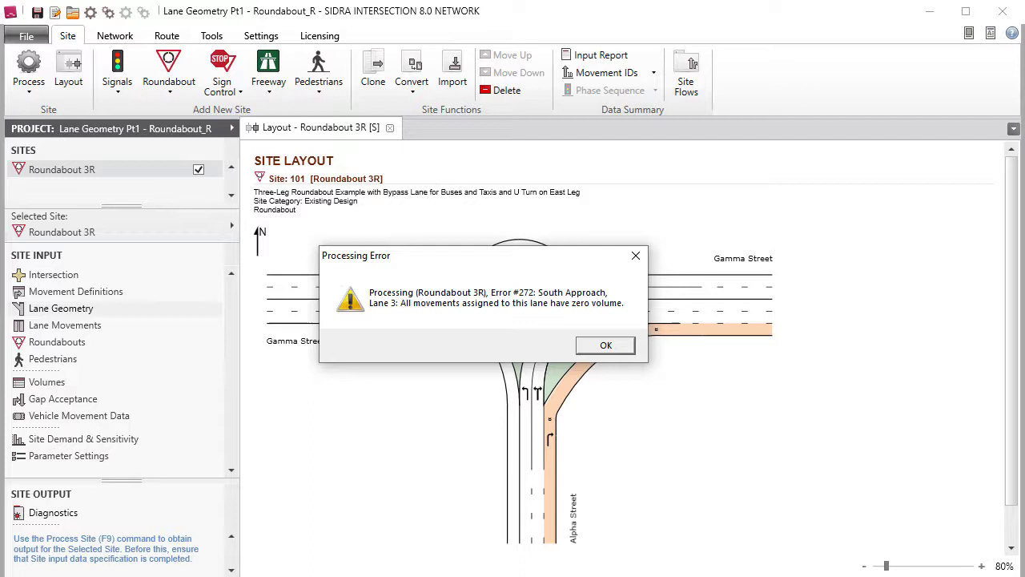
Dismiss Error #272 to reach South Approach Lane 3's slip-lane geometry
{"action": "key", "text": "Return"}
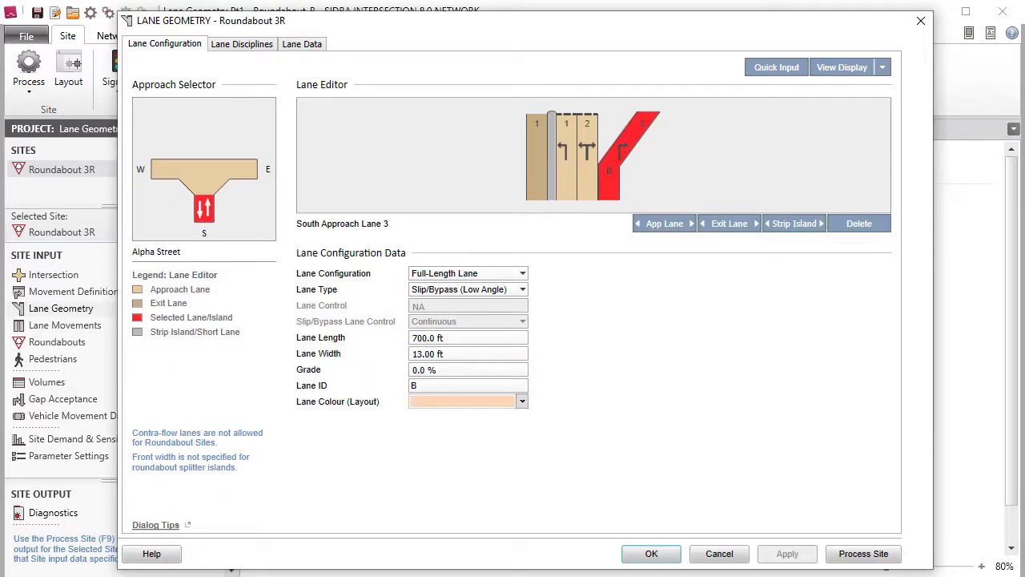